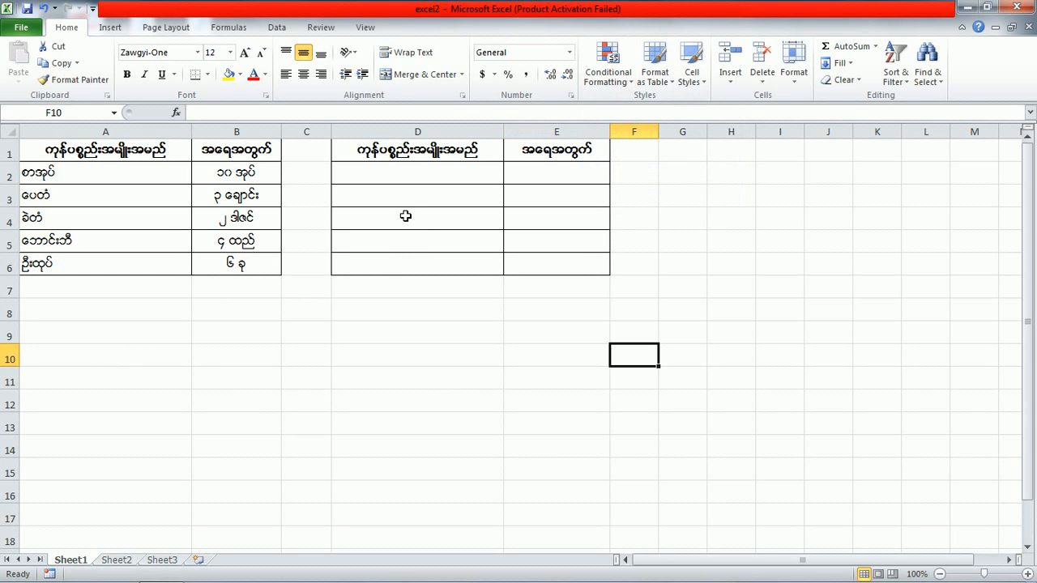
Step: Start a formula-based conditional formatting rule for D2:D6 that tests whether $D2 equals the one-letter Burmese abbreviation of the item in A2
left_click_drag(406, 179, 412, 269)
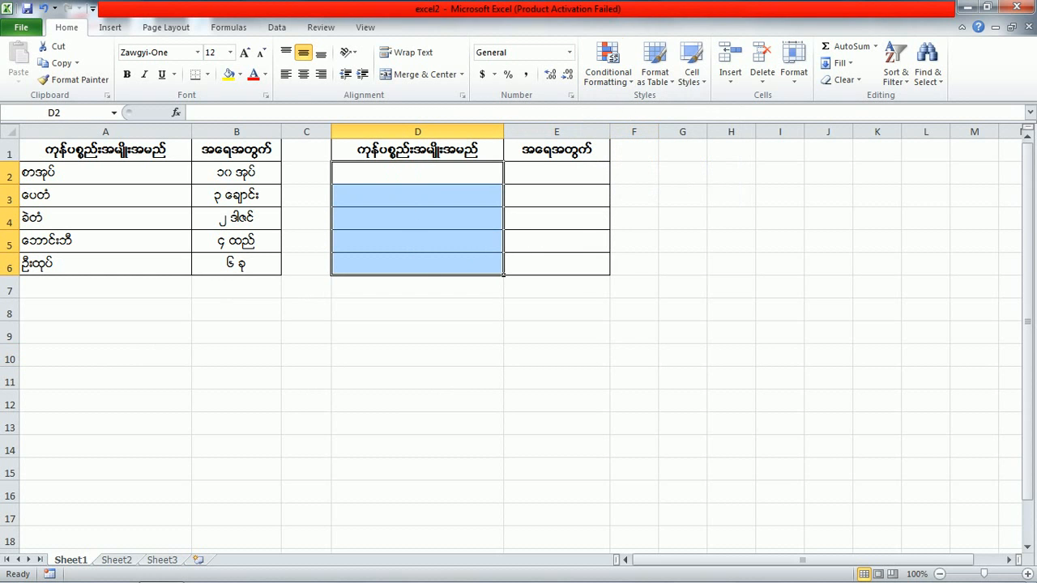
left_click(628, 86)
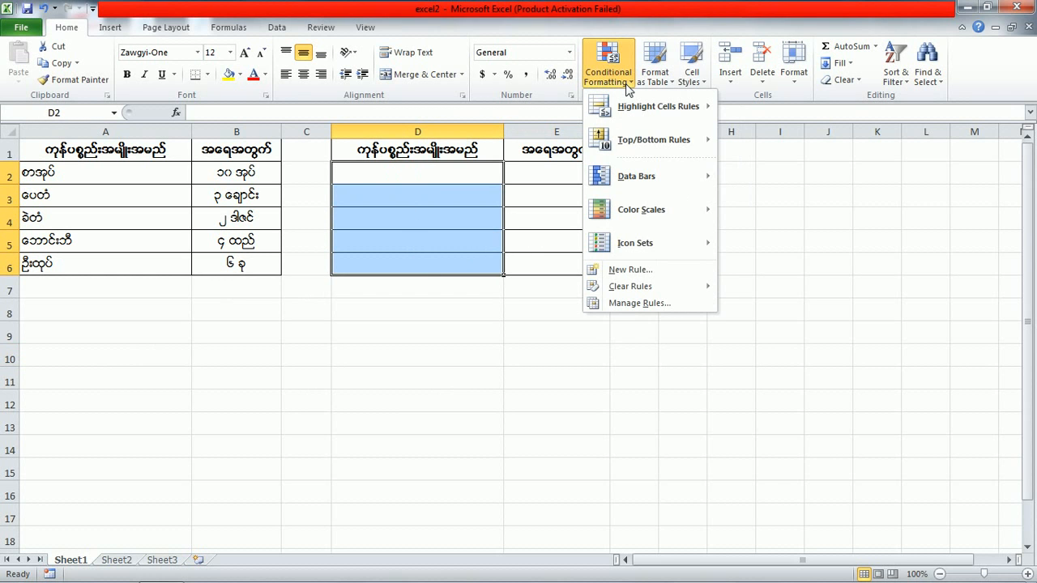
left_click(640, 303)
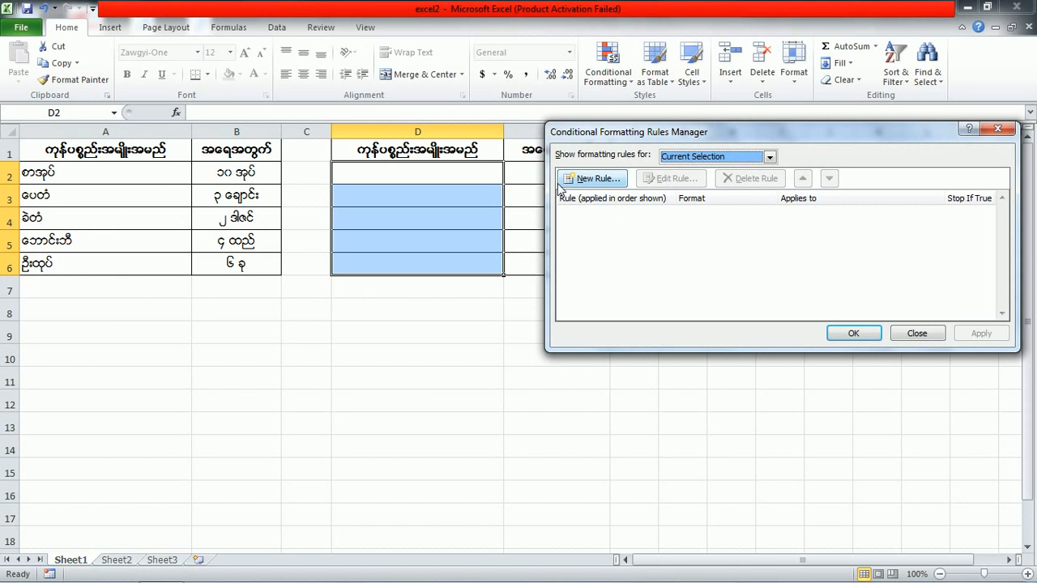
left_click(603, 180)
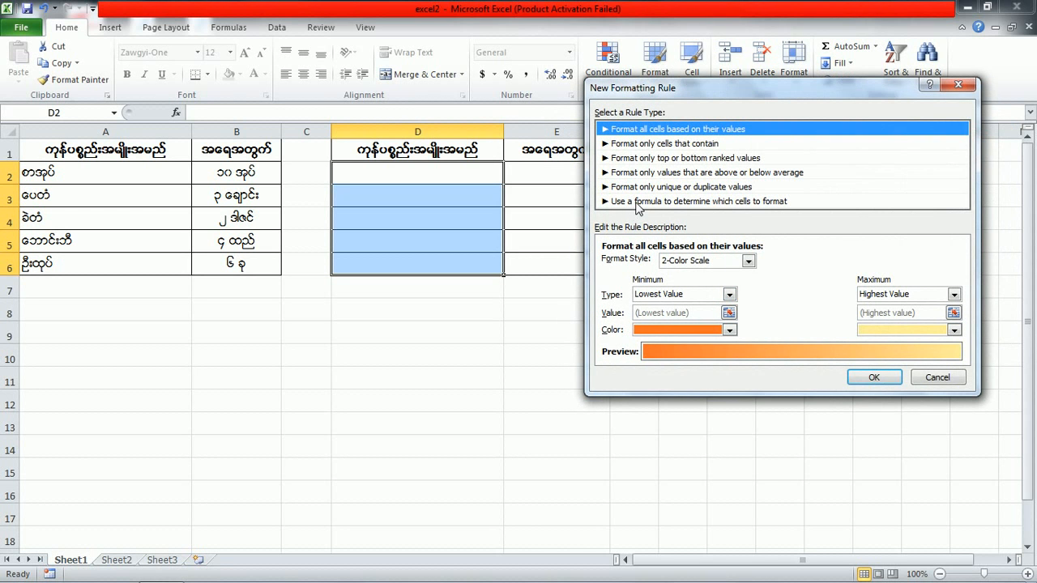
left_click(639, 201)
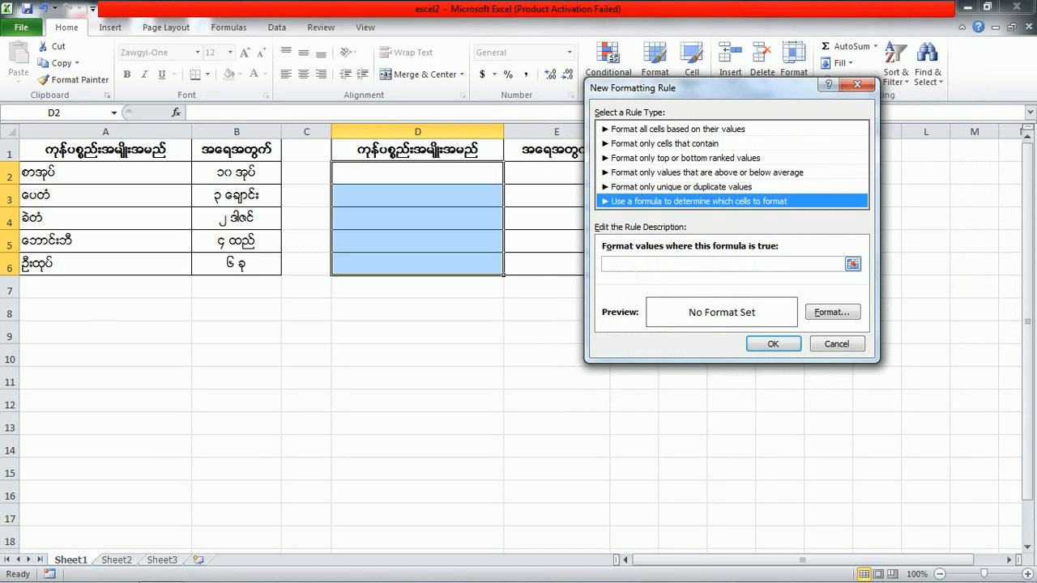
left_click(606, 263)
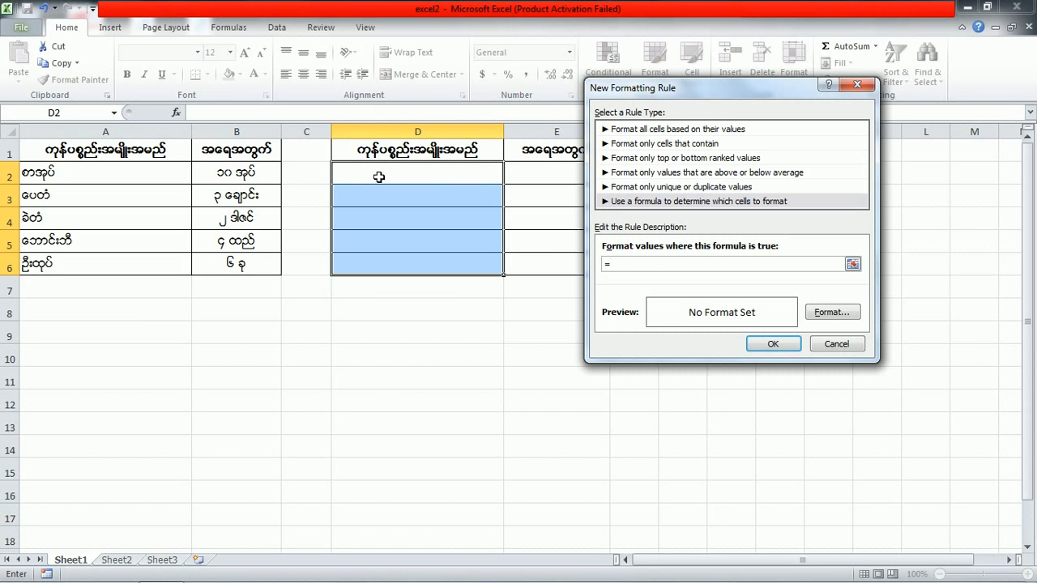
left_click(378, 176)
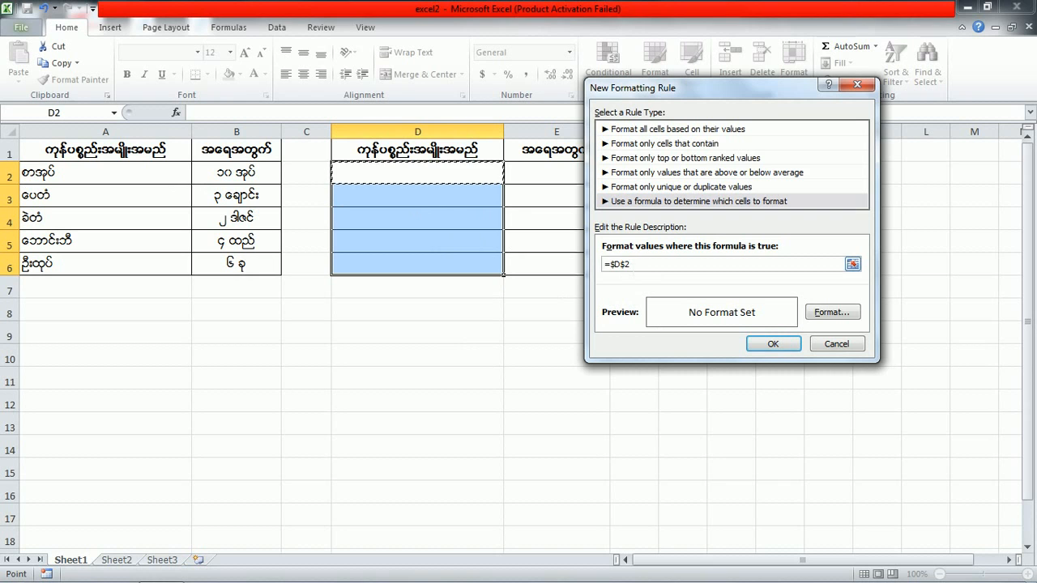
left_click(636, 267)
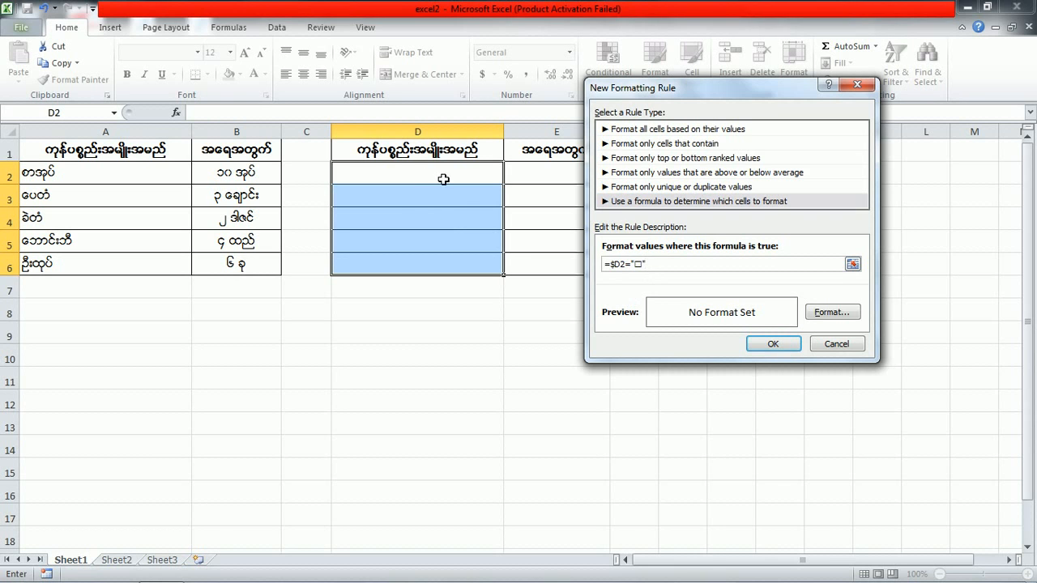
Step: Give the rule a custom number format of @ followed by the quoted remaining five Burmese characters of the A2 item name, and save it
left_click(834, 313)
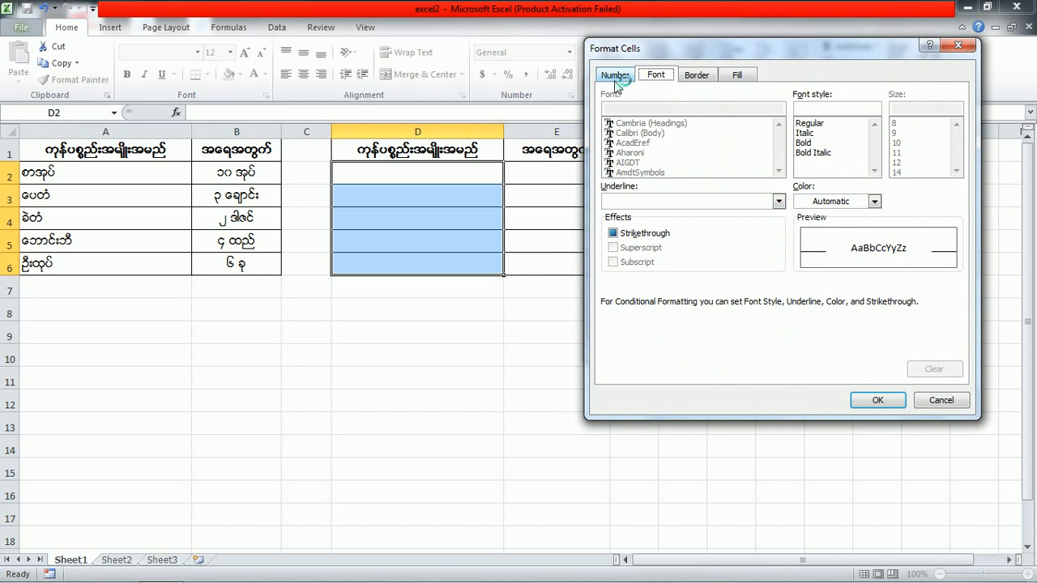
left_click(615, 76)
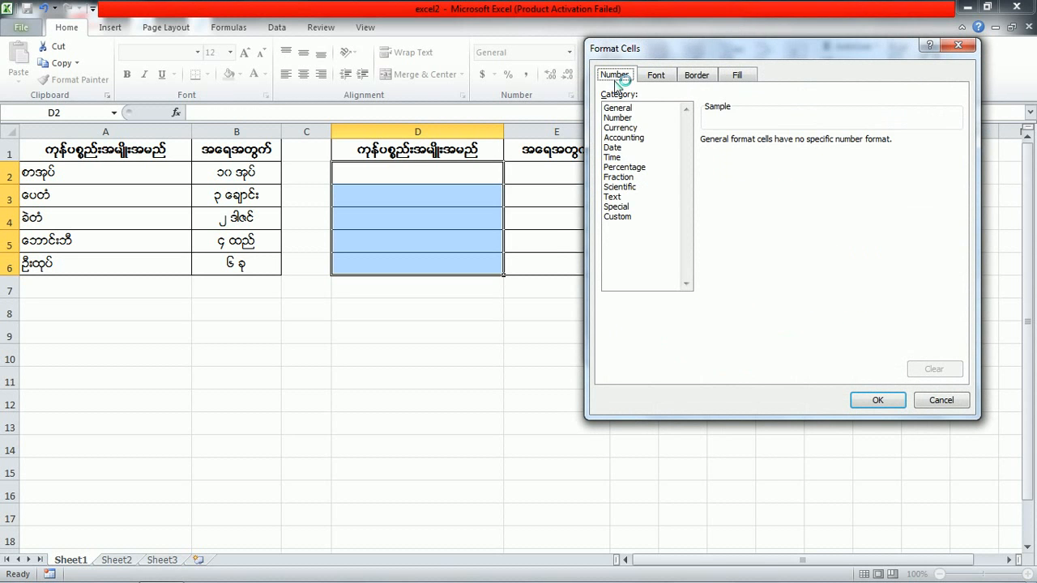
left_click(635, 224)
left_click(745, 170)
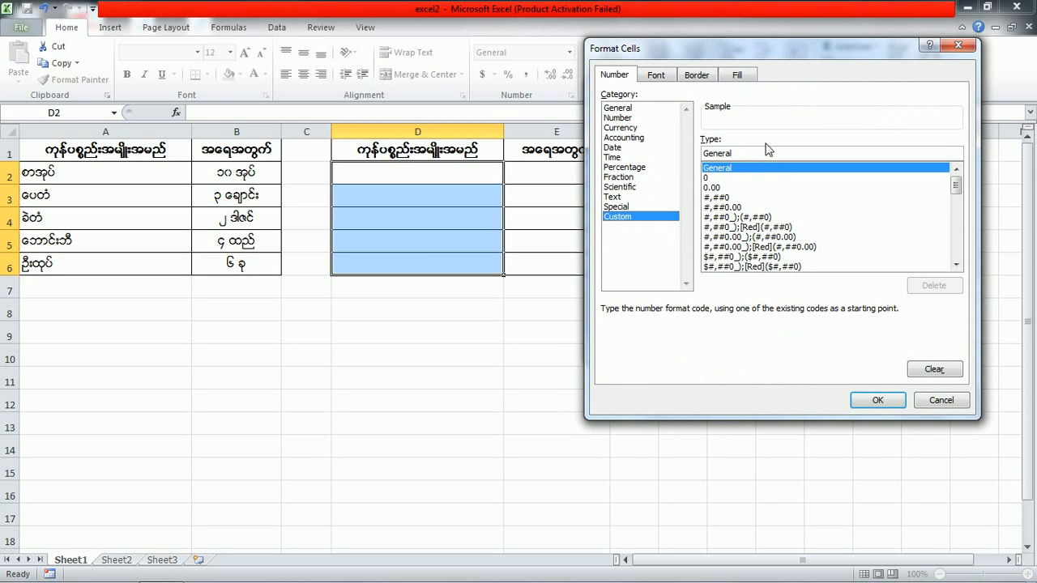
double_click(718, 153)
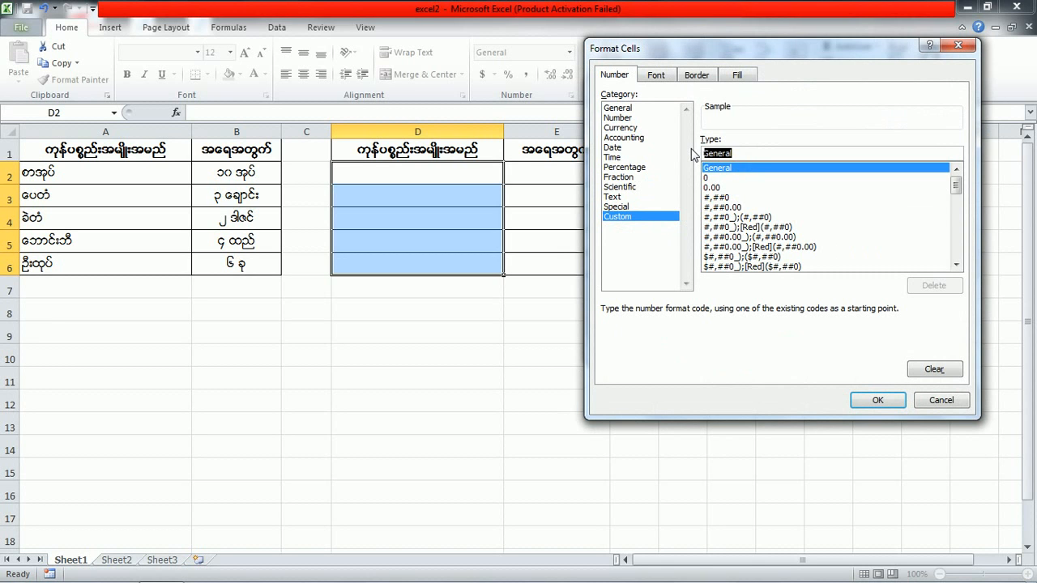
key("BackSpace")
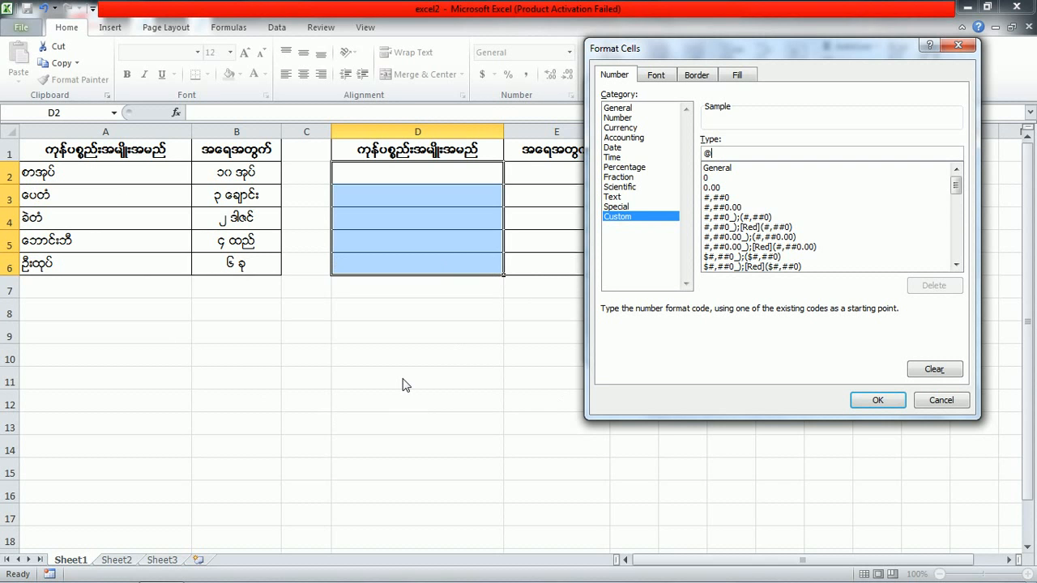
type("\"□□□□□")
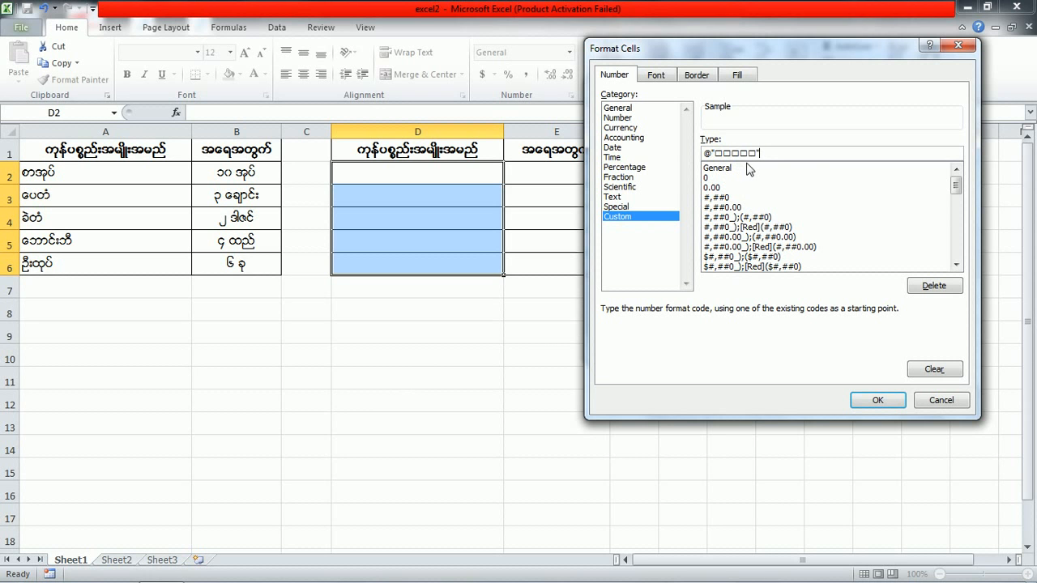
left_click(881, 400)
left_click(772, 344)
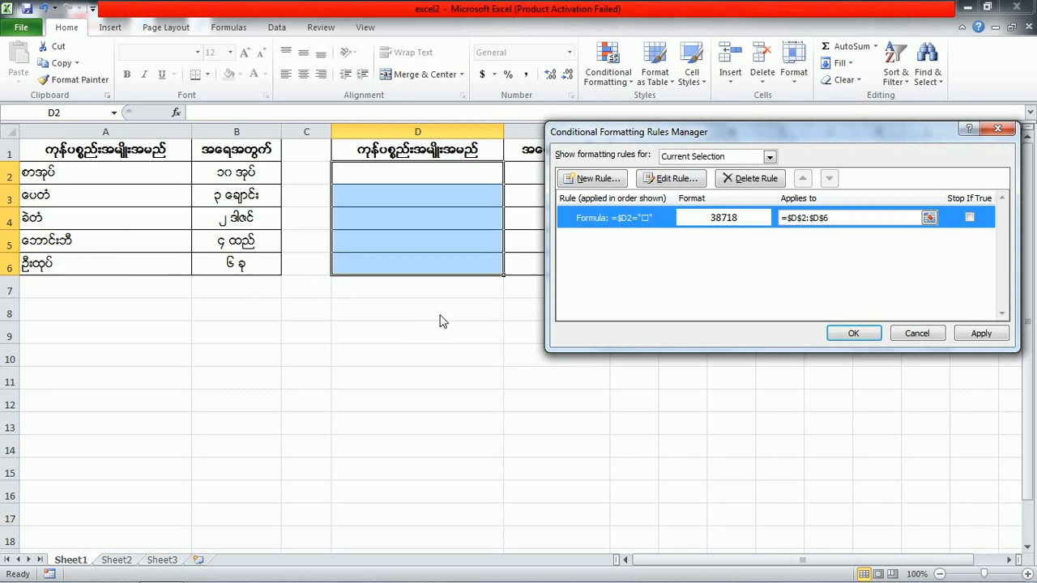
Step: Add a second formula-based rule for D2:D6 that tests whether $D2 equals the one-letter Burmese abbreviation of the item in A3
left_click(604, 180)
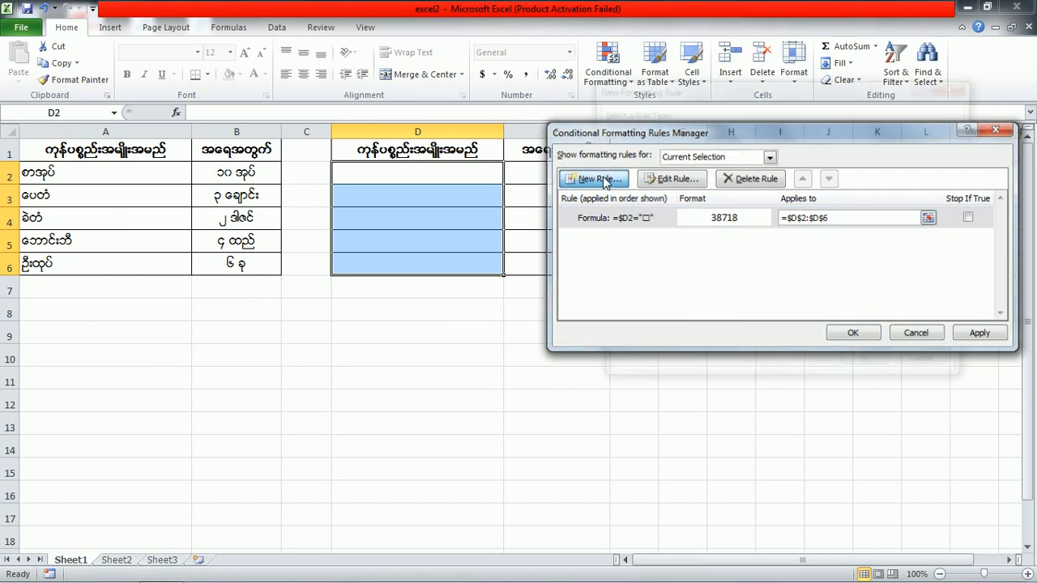
left_click(672, 202)
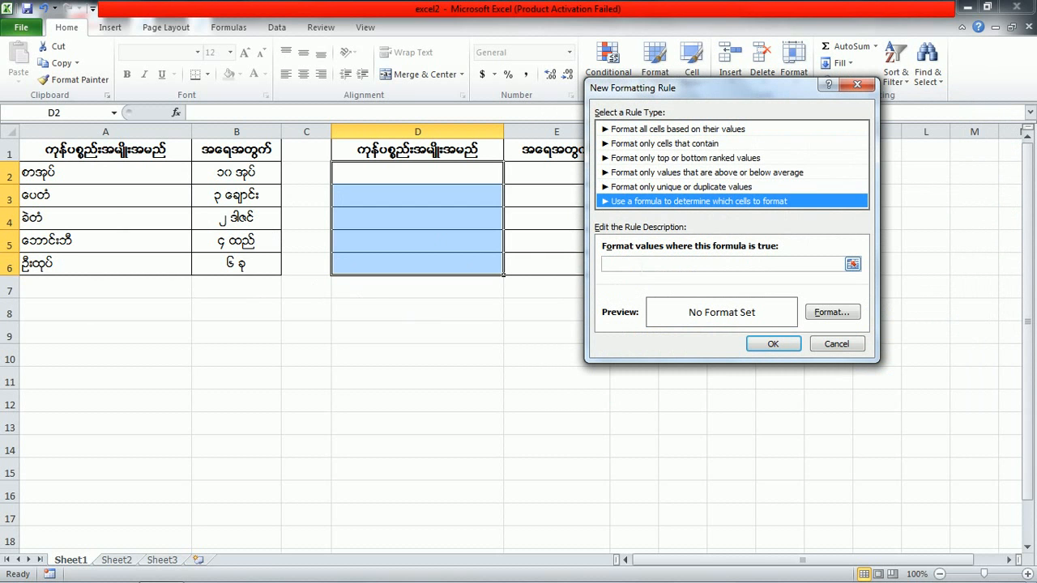
left_click(642, 265)
type("=")
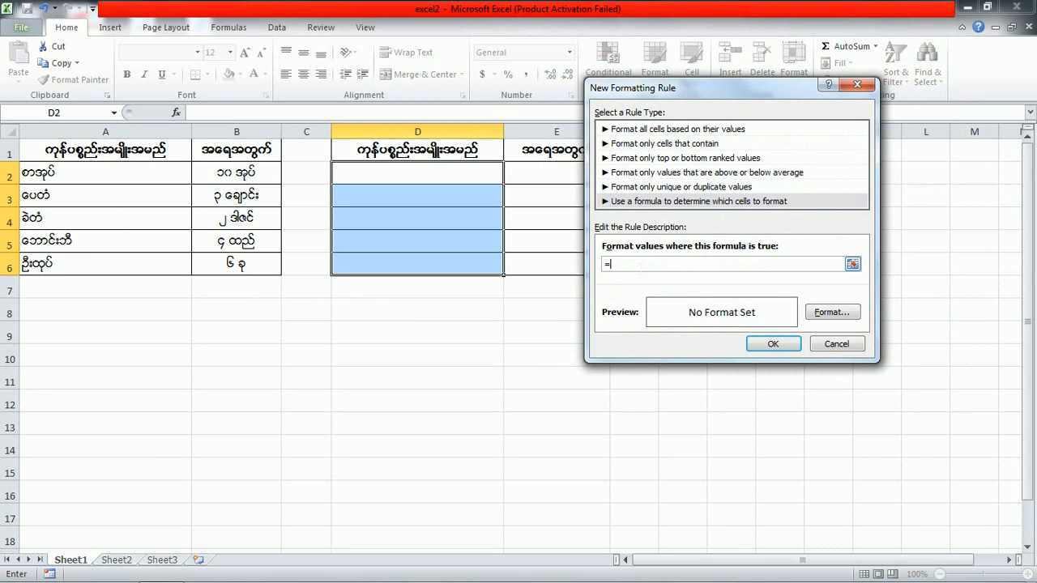
left_click(448, 174)
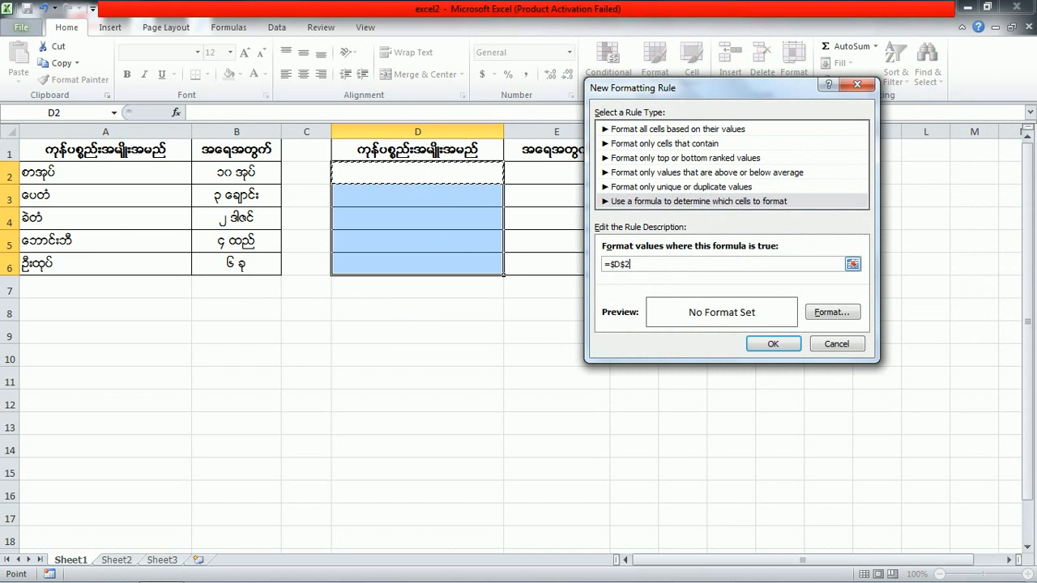
left_click(626, 264)
key("BackSpace")
key("Right")
type("=\"")
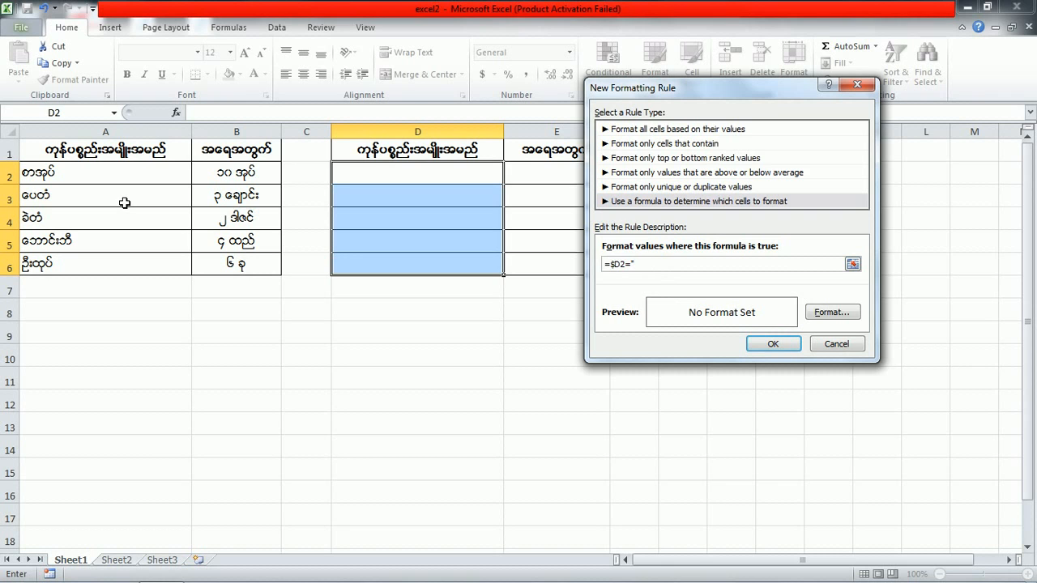
type("စ")
Step: Give the second rule a custom number format with one quoted Burmese character before @ and two quoted characters after it, and save it
left_click(832, 313)
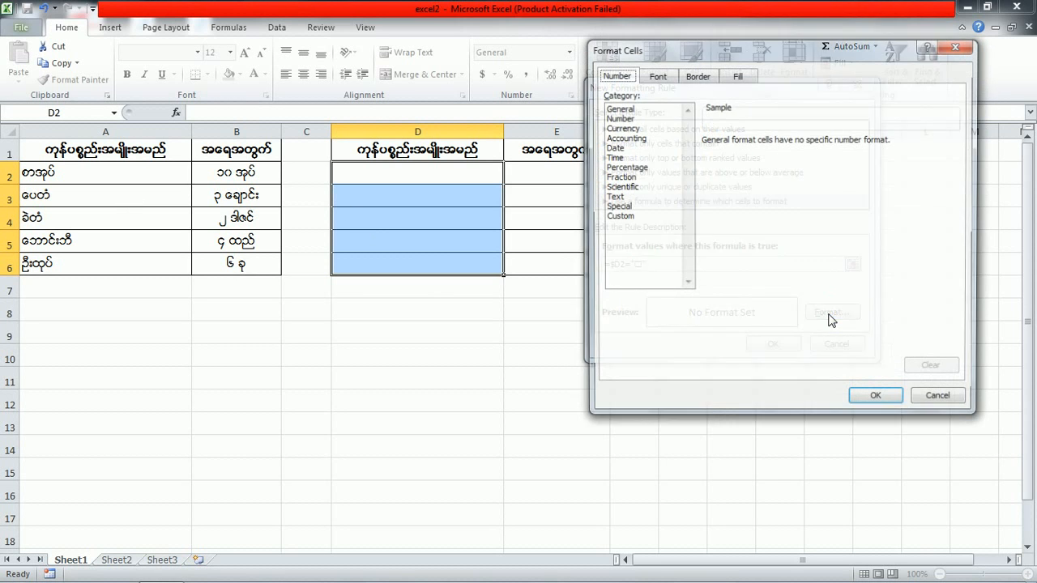
left_click(624, 217)
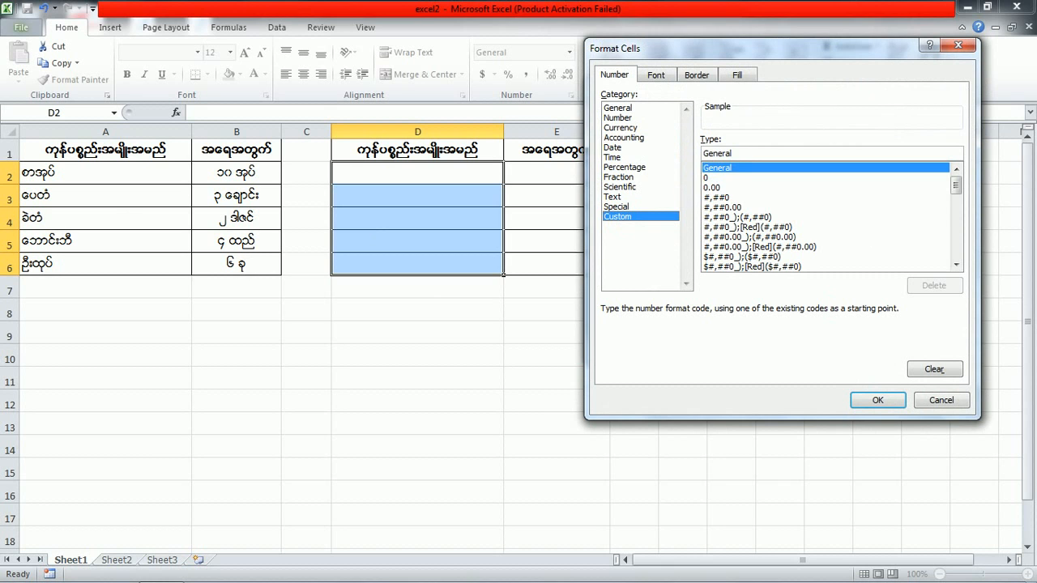
left_click_drag(747, 155, 698, 154)
key("BackSpace")
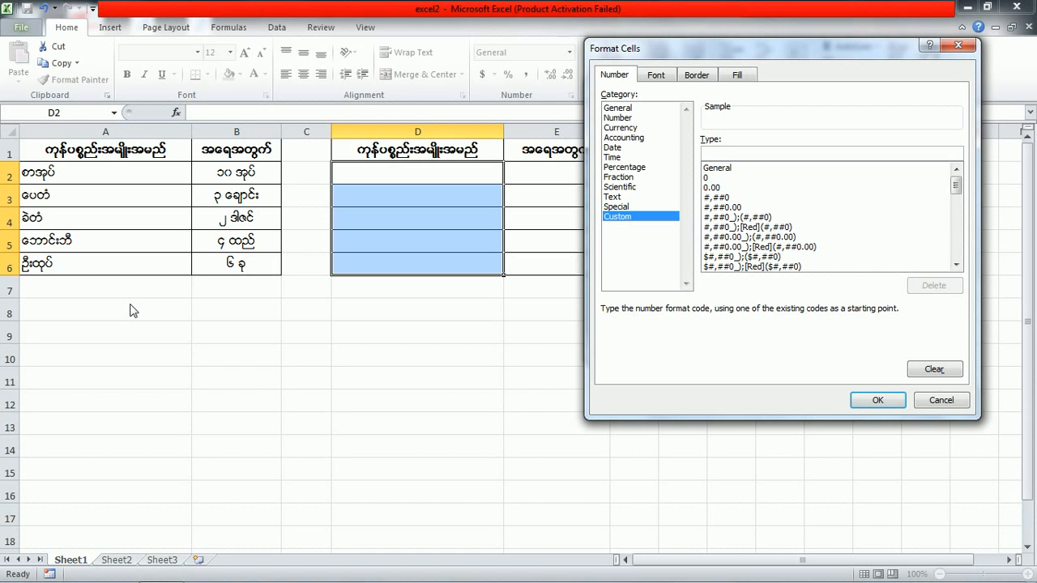
type("\"")
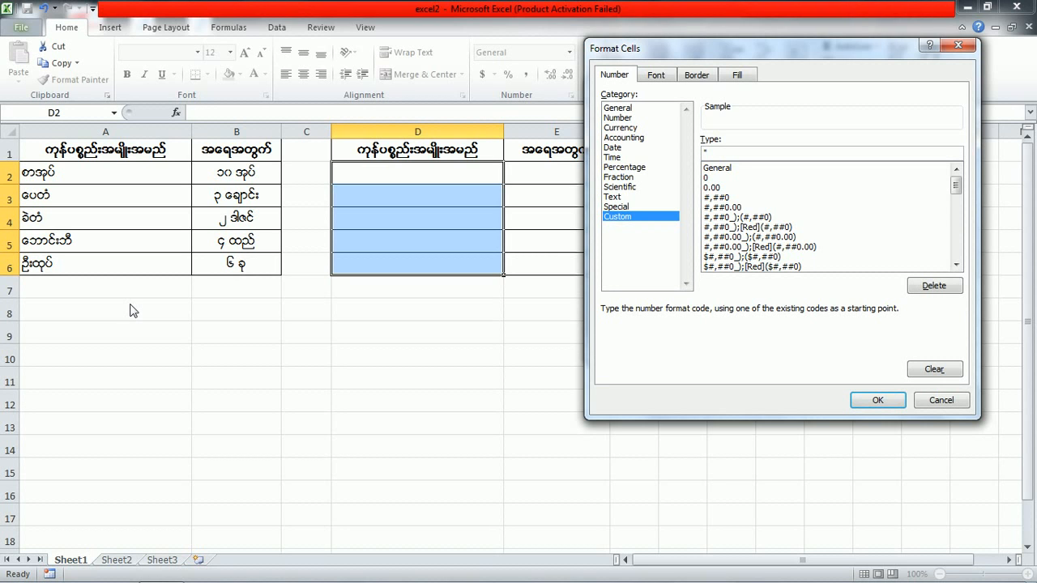
type("□\"@")
type("□")
key("BackSpace")
type("\"□□\"")
left_click(867, 399)
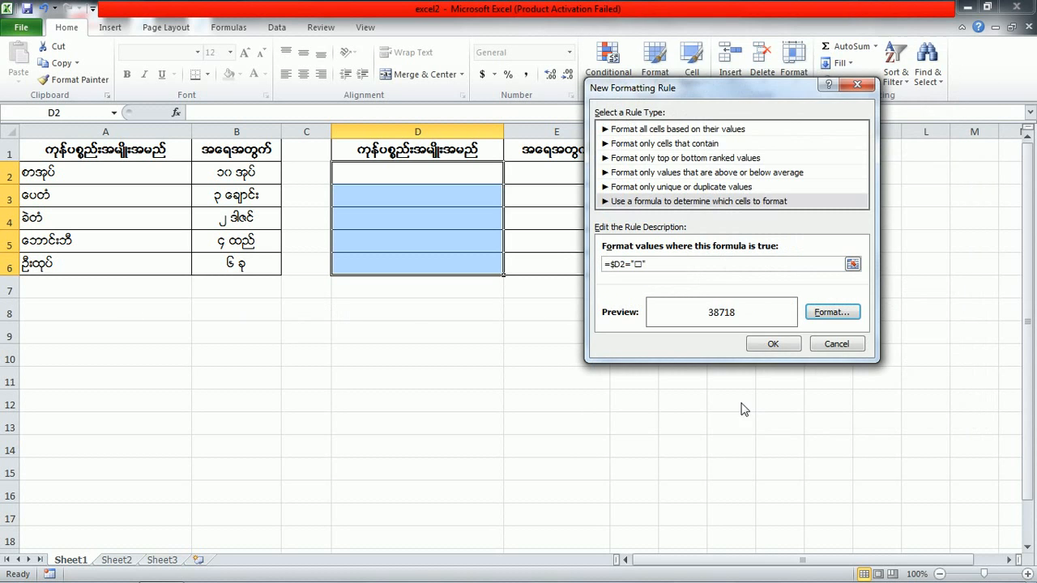
left_click(773, 343)
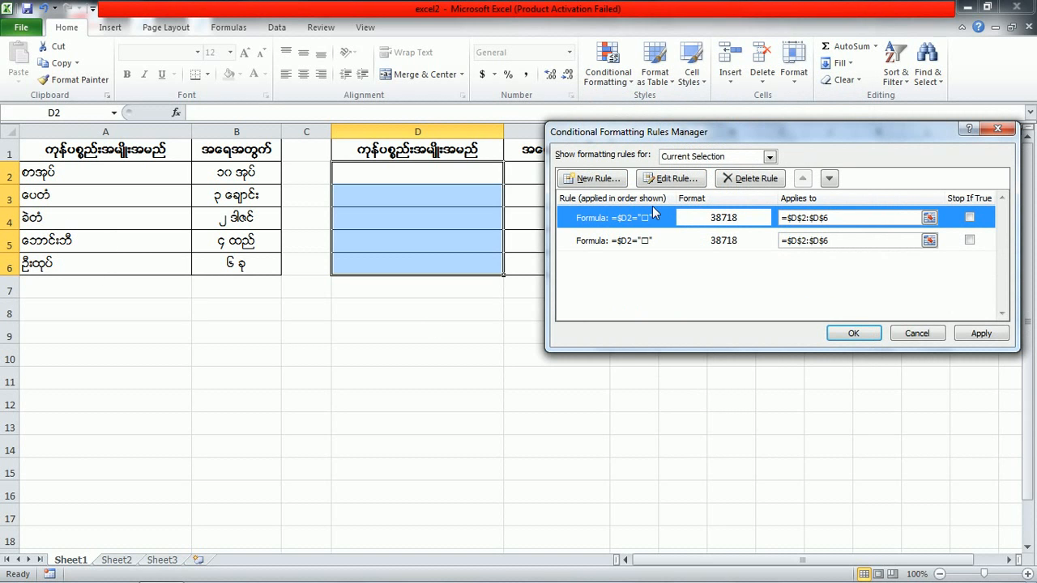
Step: Add a third formula-based rule for D2:D6 that tests whether $D2 equals the one-letter Burmese abbreviation of the item in A4
left_click(588, 179)
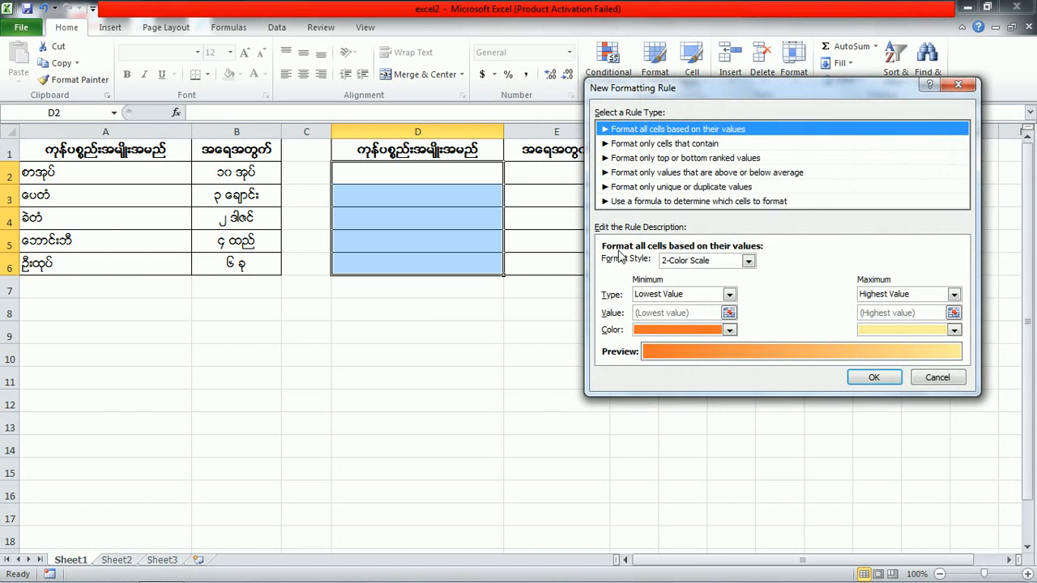
left_click(622, 202)
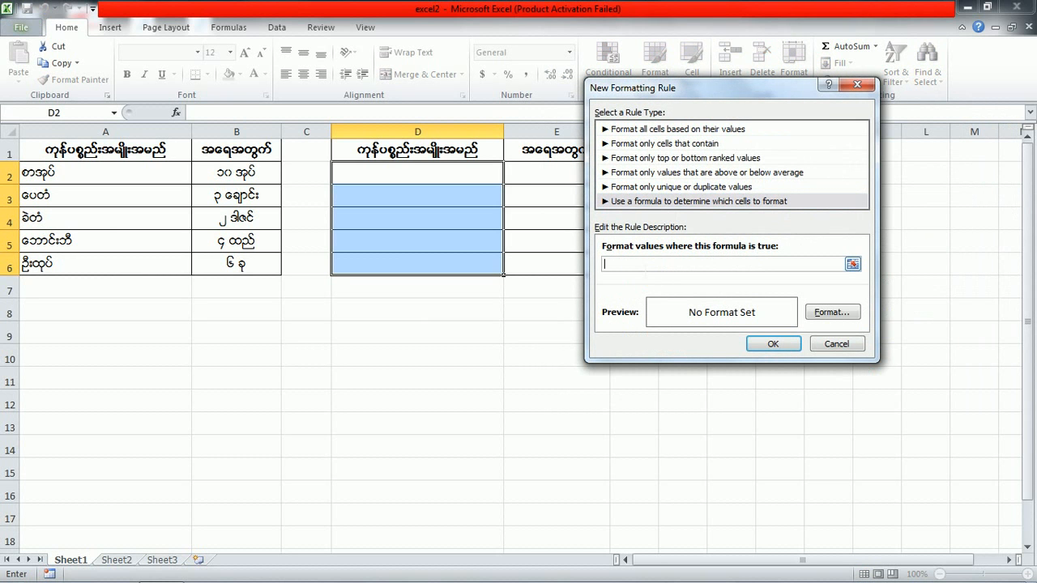
type("=")
left_click(456, 180)
left_click(642, 264)
key("Left")
key("BackSpace")
left_click(671, 273)
type("=\"□")
Step: Give the third rule a custom number format of @ followed by the quoted remaining three Burmese characters of the A4 item name, and save it
left_click(831, 313)
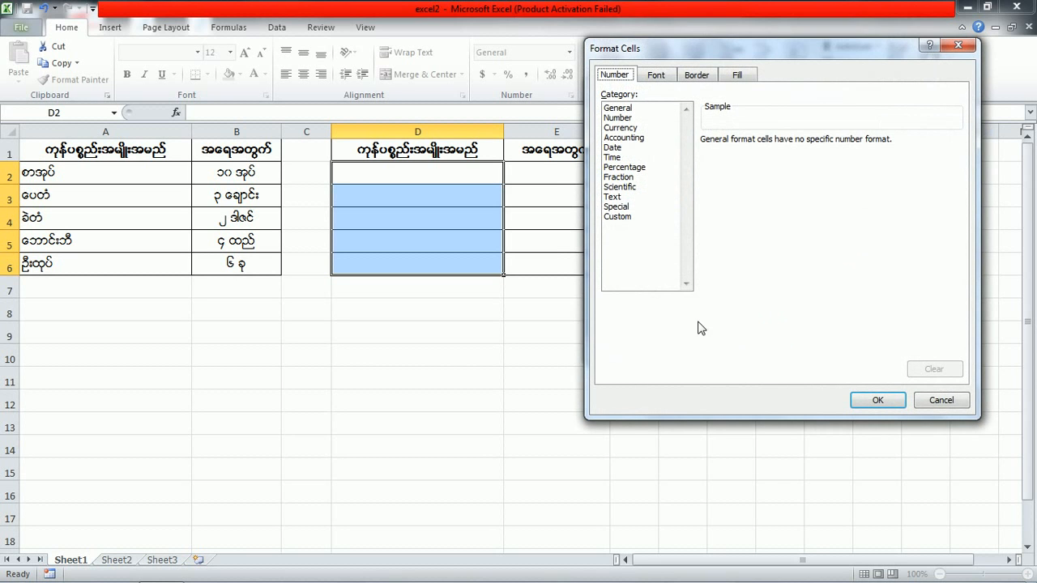
left_click(614, 217)
double_click(749, 156)
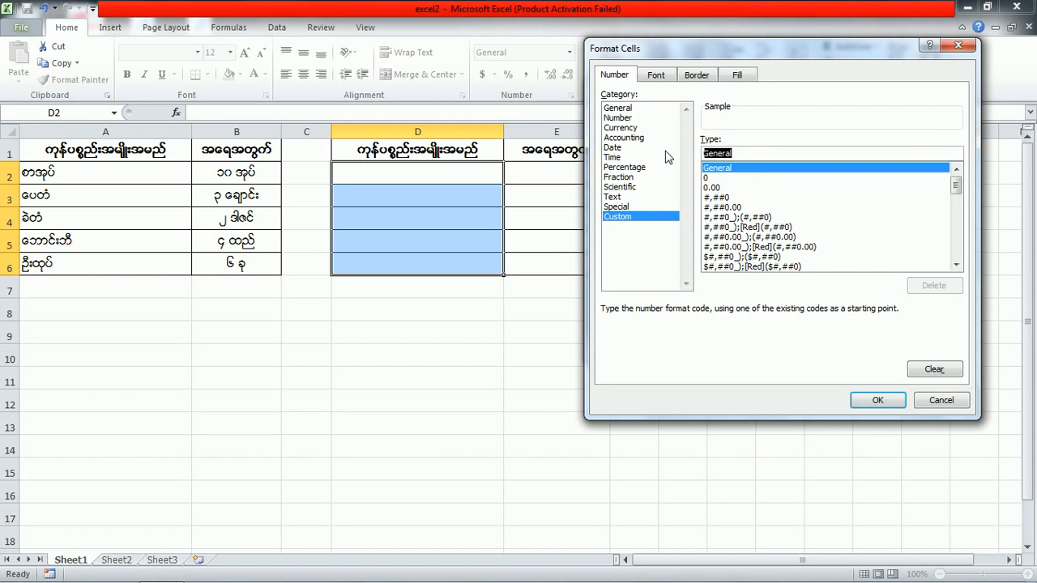
type("@\"")
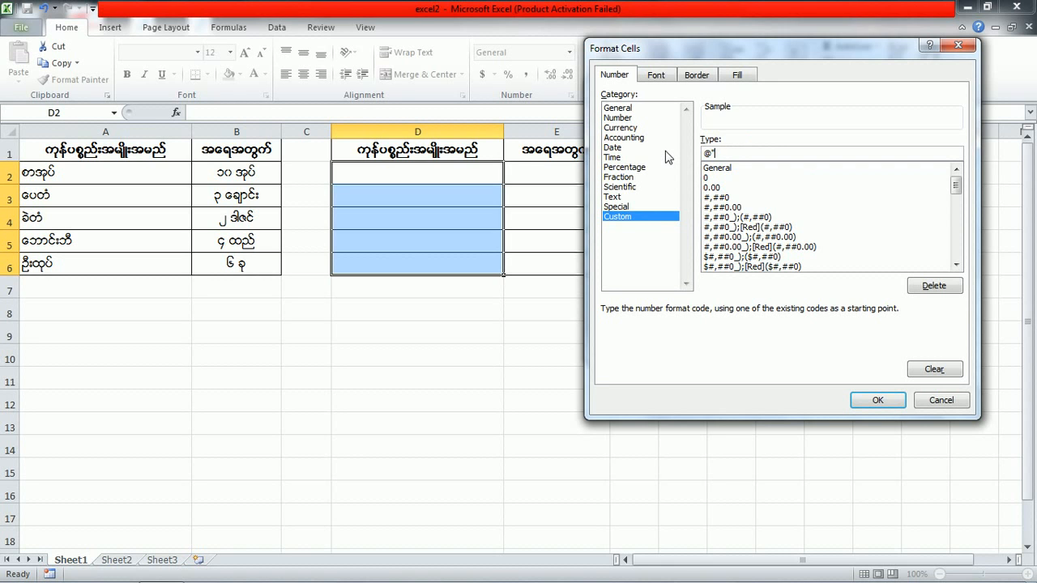
type("□□□")
left_click(879, 400)
left_click(772, 345)
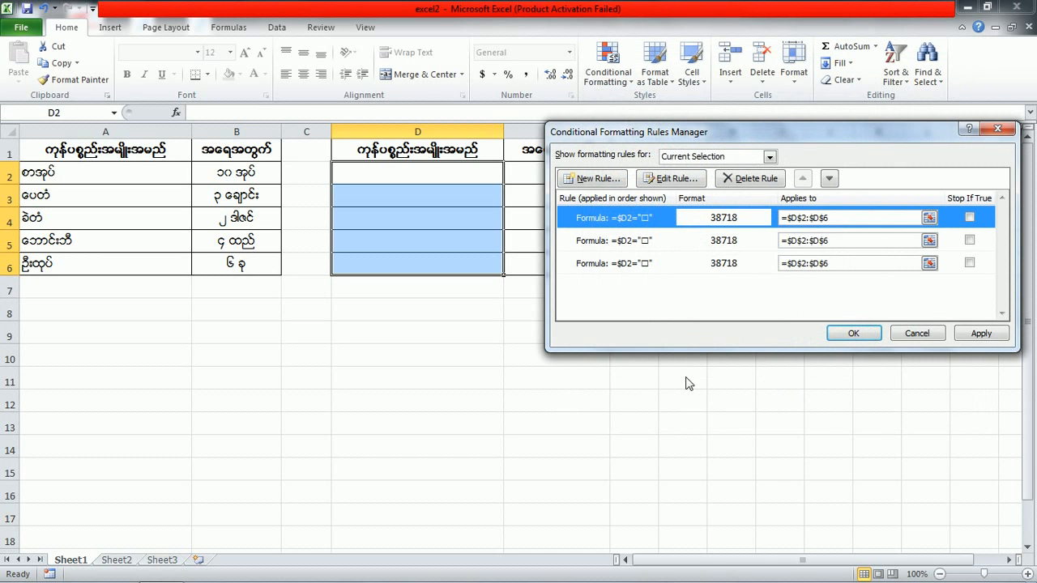
Step: Add a fourth formula-based rule for D2:D6 that tests whether $D2 equals the one-letter Burmese abbreviation of the item in A5
left_click(594, 180)
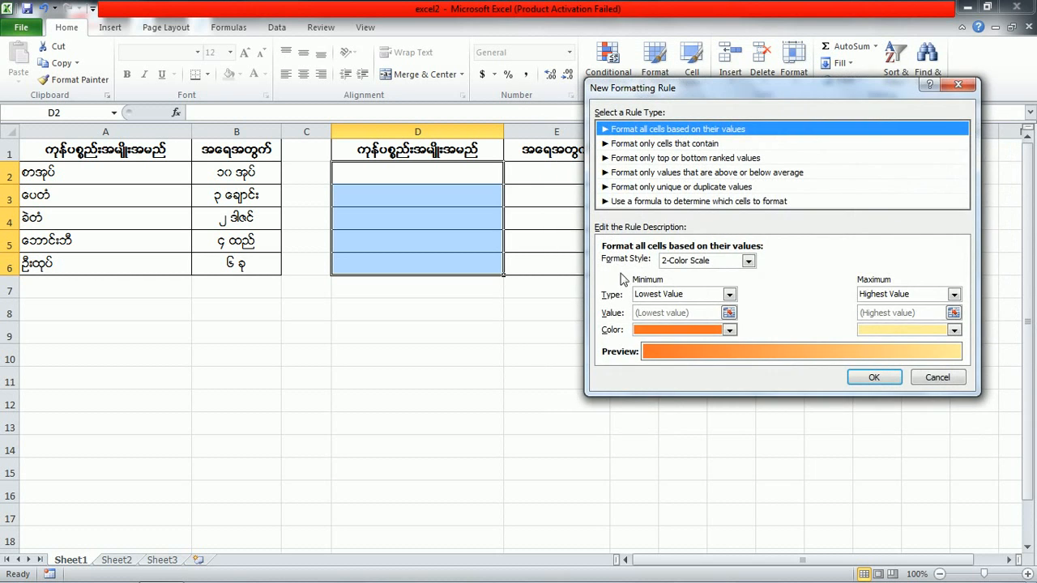
left_click(636, 205)
left_click(631, 263)
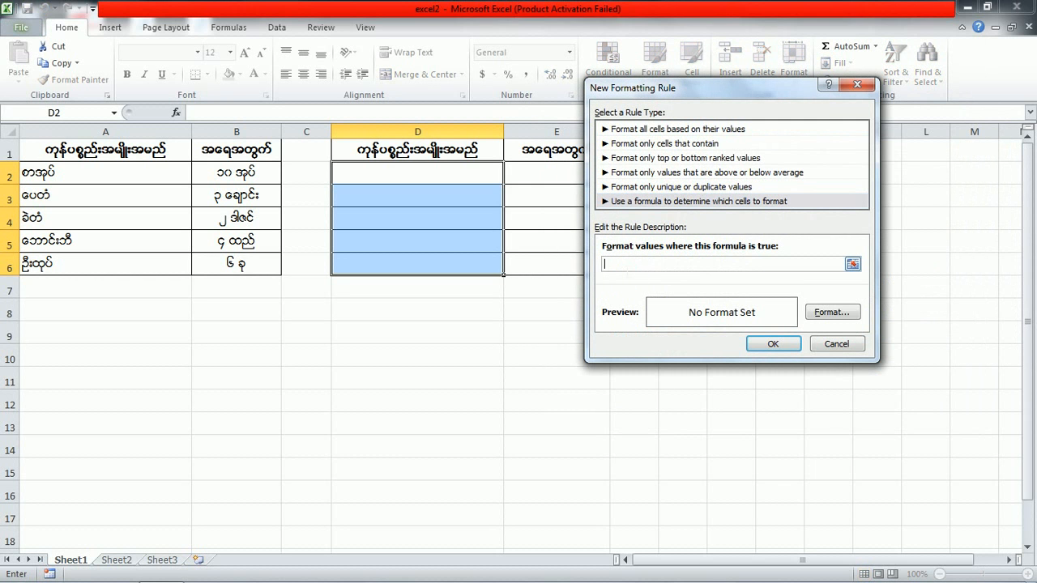
type("=")
left_click(466, 177)
left_click(631, 267)
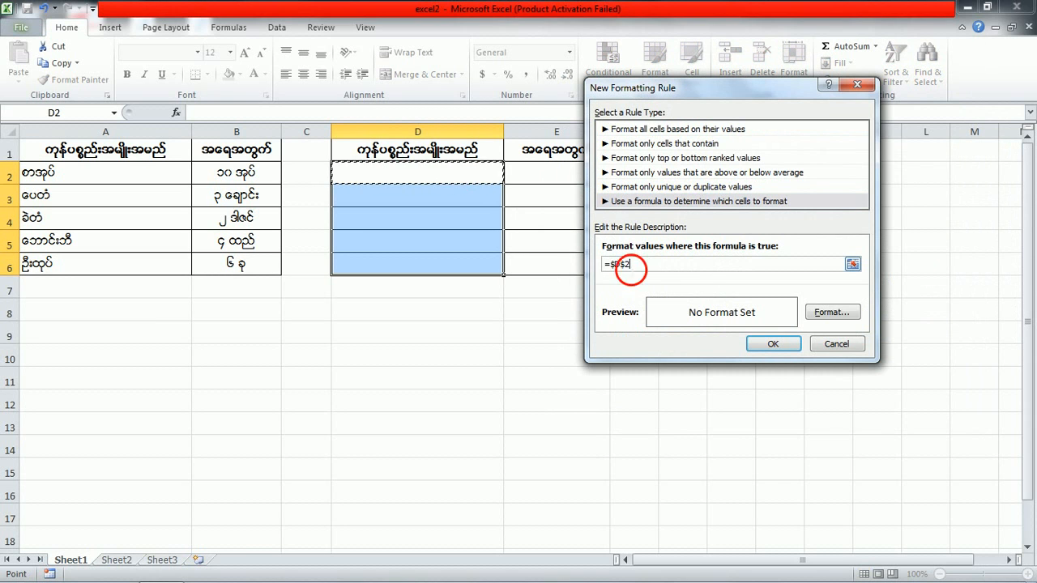
key("Left")
key("BackSpace")
type("=\"")
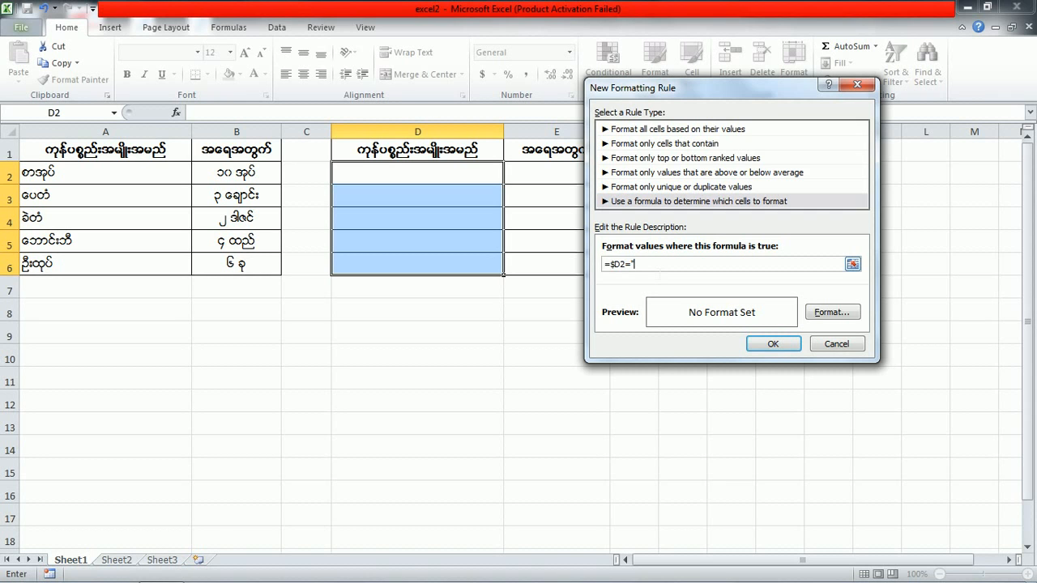
type("စ")
Step: Give the fourth rule a custom number format with one quoted Burmese character before @ and six quoted characters after it, and save it
left_click(832, 312)
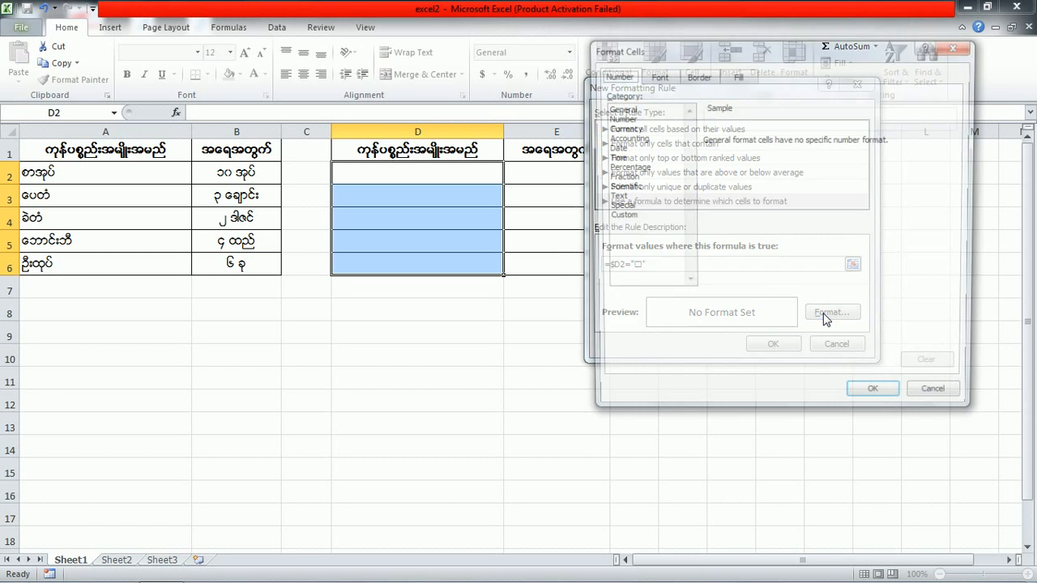
left_click(617, 216)
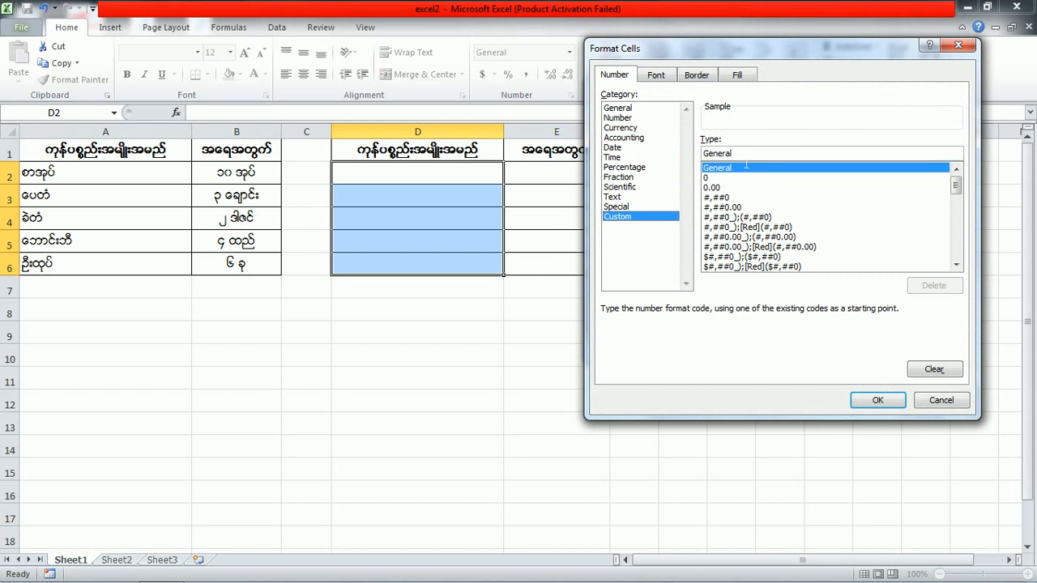
type("\"")
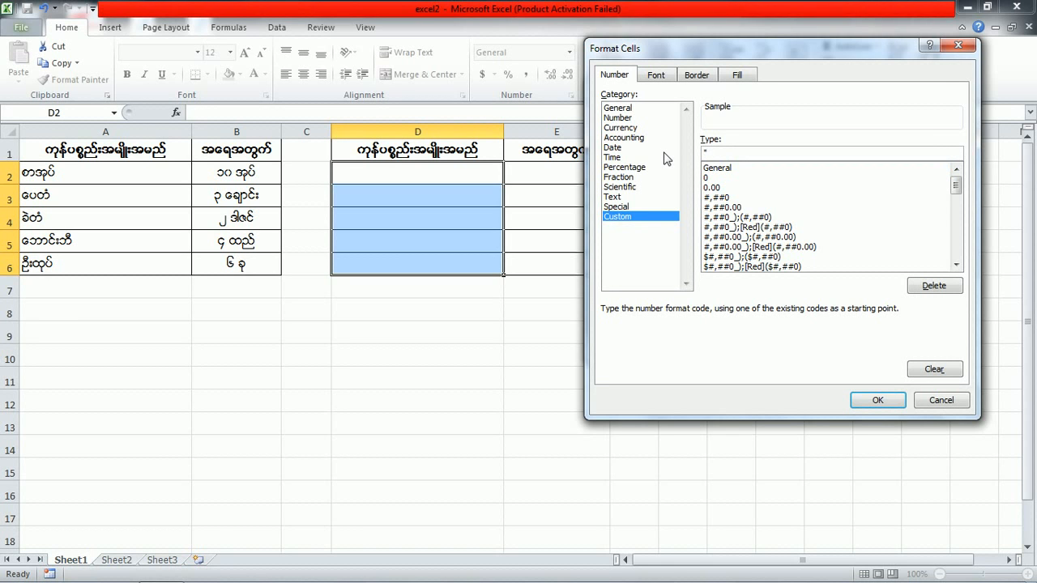
type("□\"@\"□□□□□□\"")
left_click(865, 403)
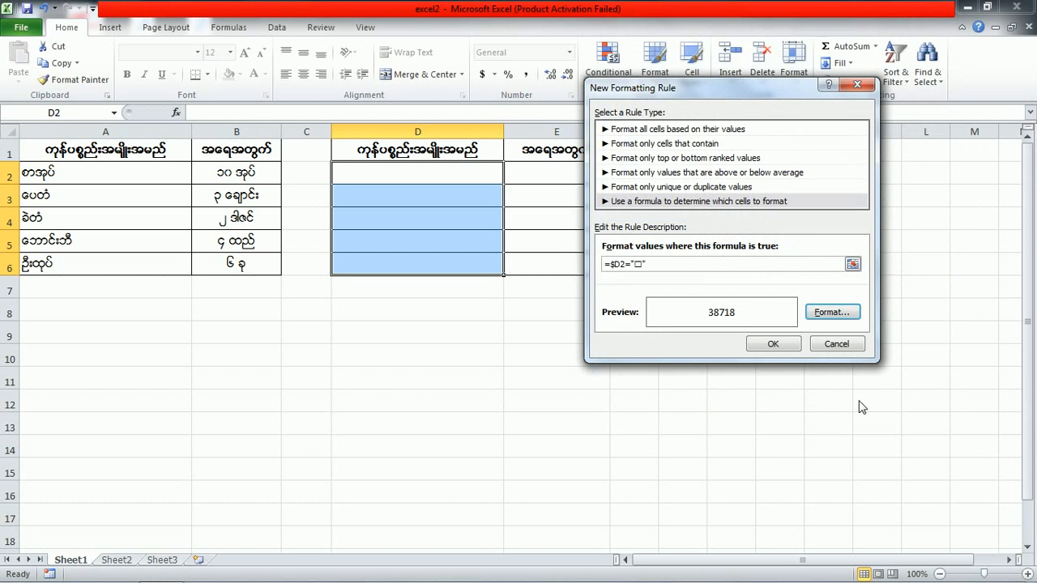
left_click(793, 347)
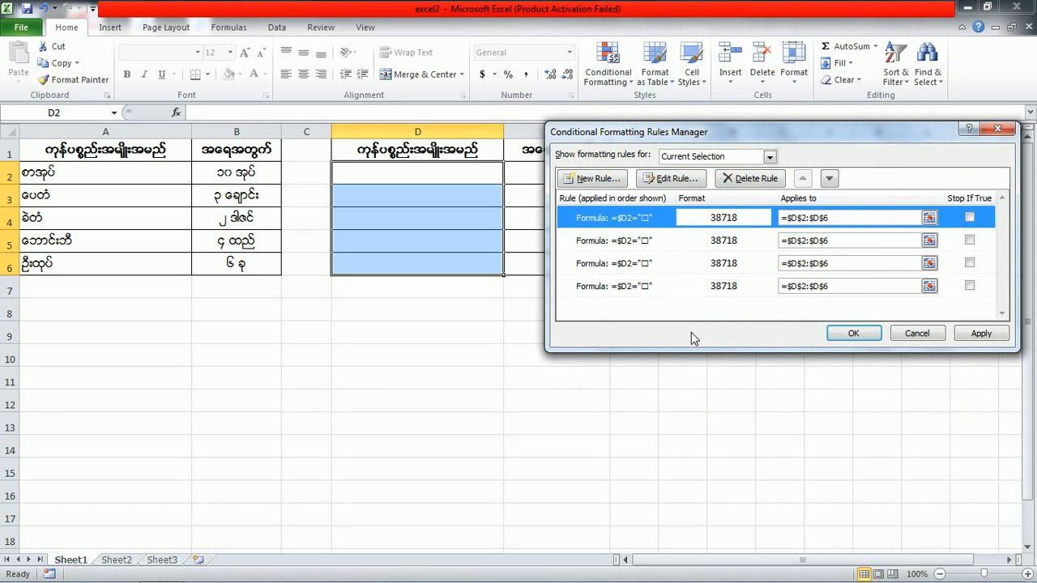
Step: Add a fifth formula-based rule for D2:D6 that tests whether $D2 equals the one-letter Burmese abbreviation of the item in A6
left_click(594, 180)
left_click(632, 201)
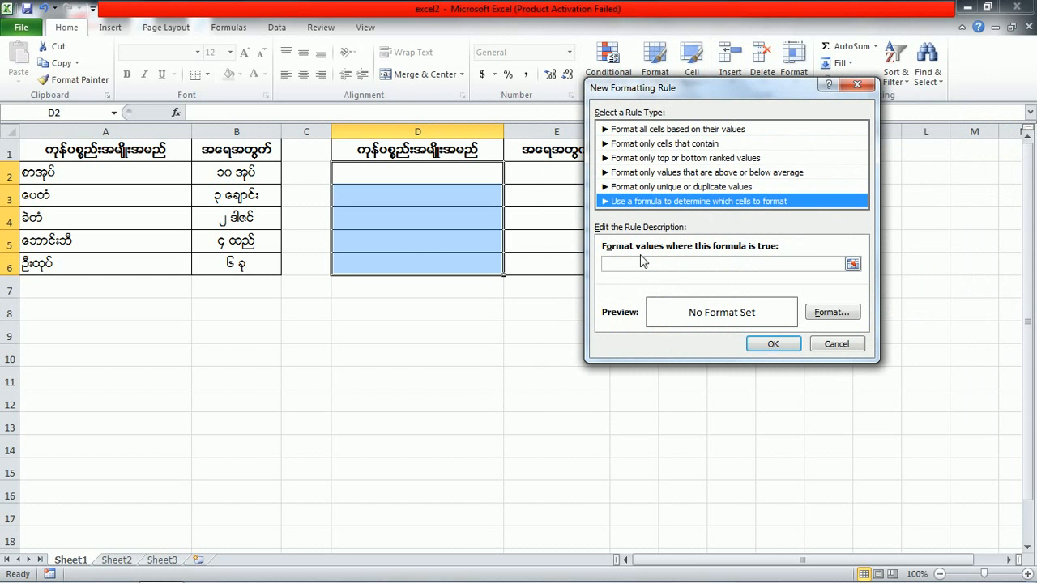
left_click(643, 263)
type("=")
left_click(396, 173)
left_click(626, 264)
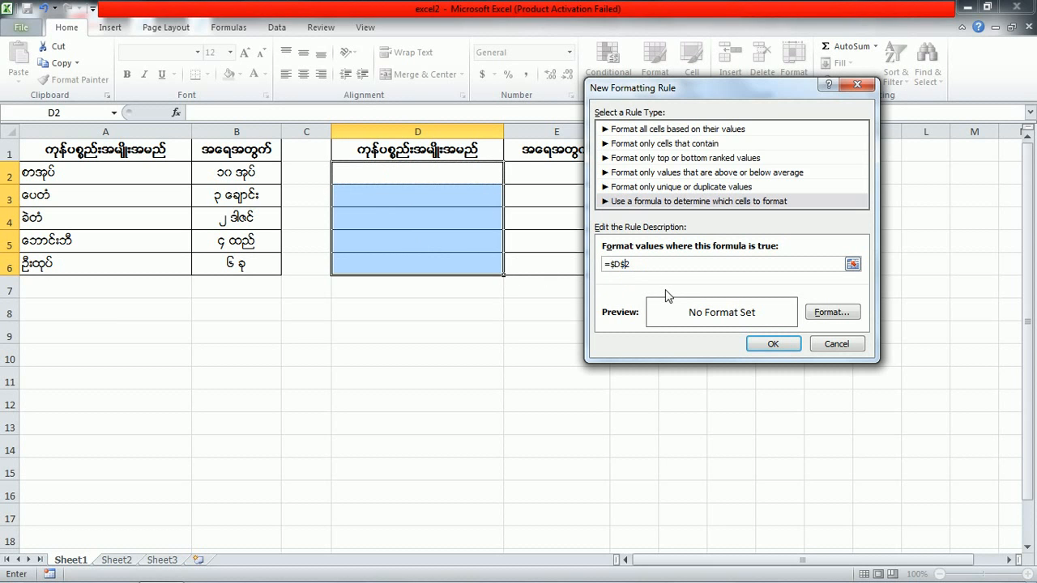
key("BackSpace")
type("=\"□")
Step: Give the fifth rule a custom number format of @ followed by the quoted remaining six Burmese characters of A6, and apply all the rules
left_click(830, 312)
left_click(616, 217)
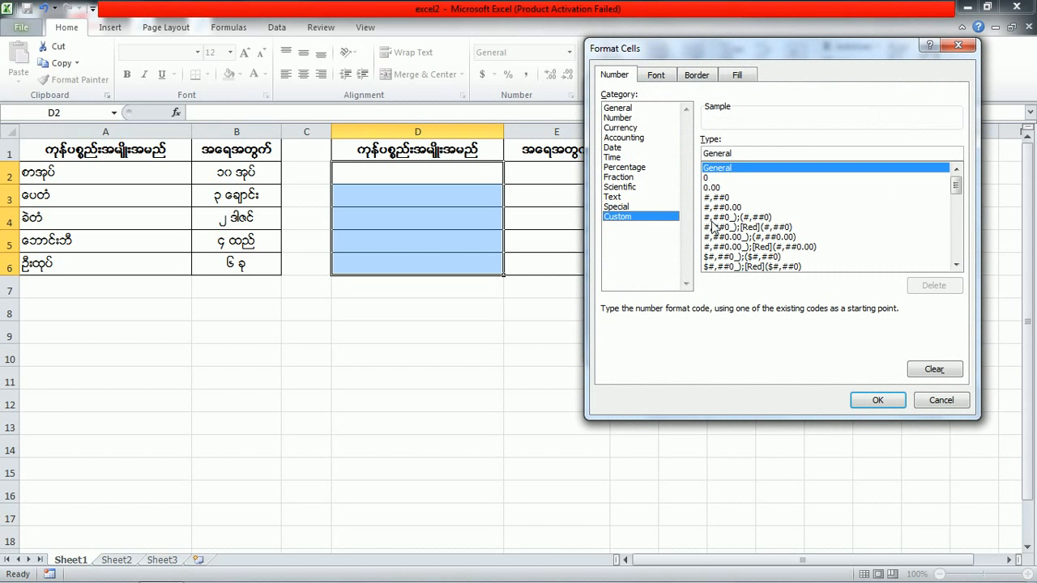
left_click_drag(744, 154, 703, 154)
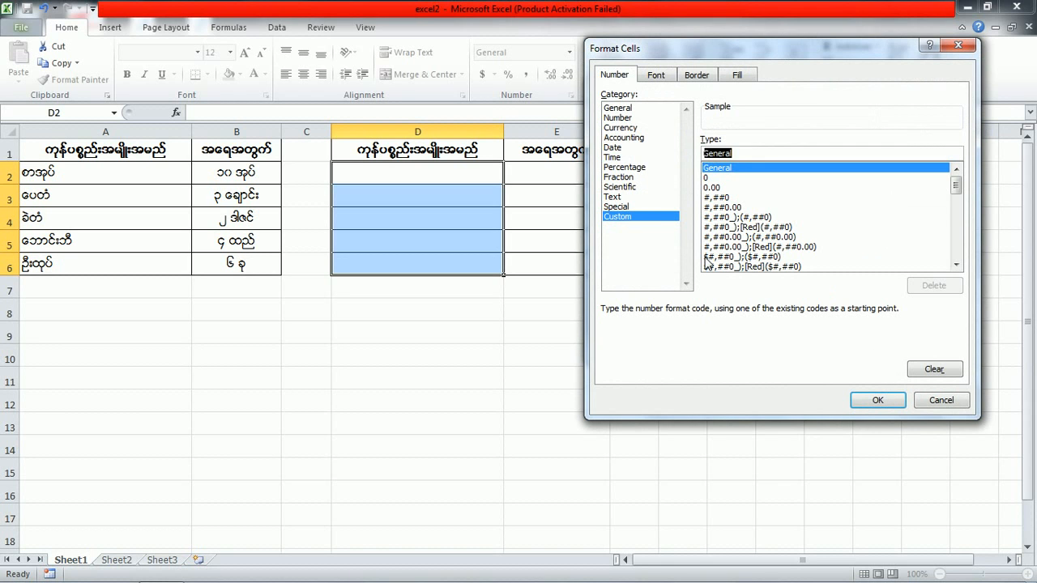
type("@\"□□□□□□")
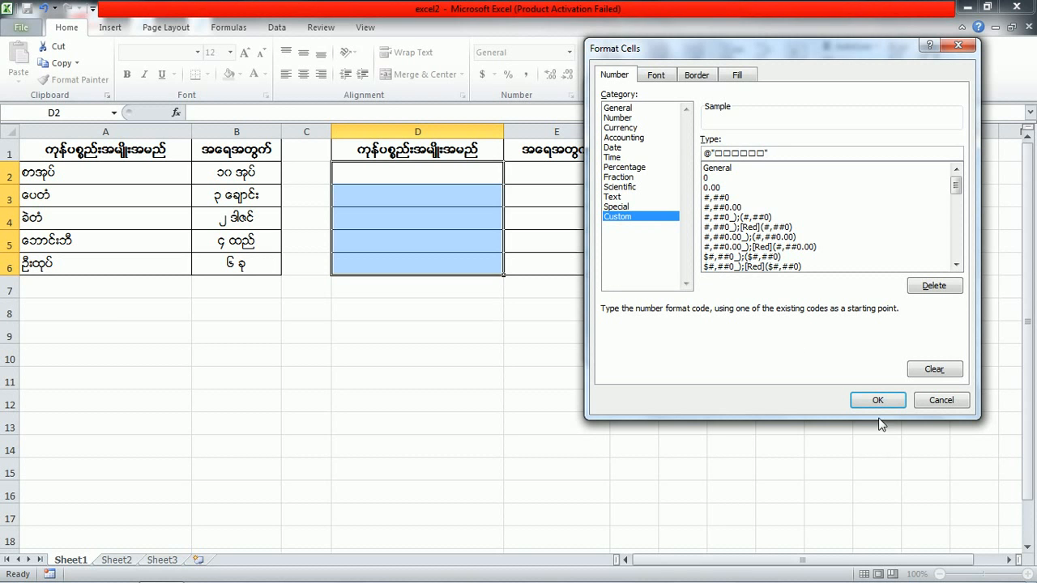
left_click(878, 400)
left_click(774, 346)
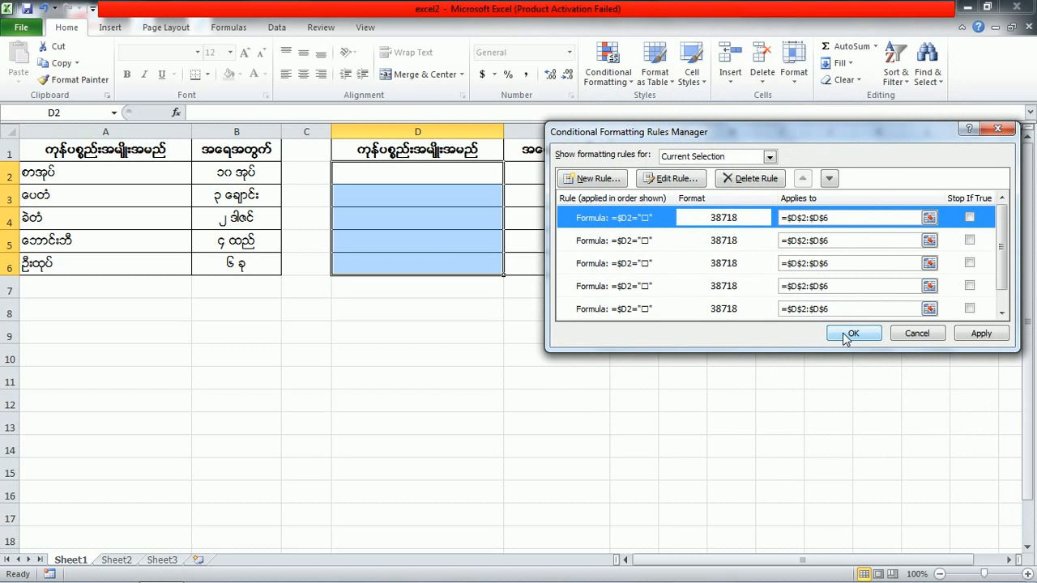
left_click(852, 334)
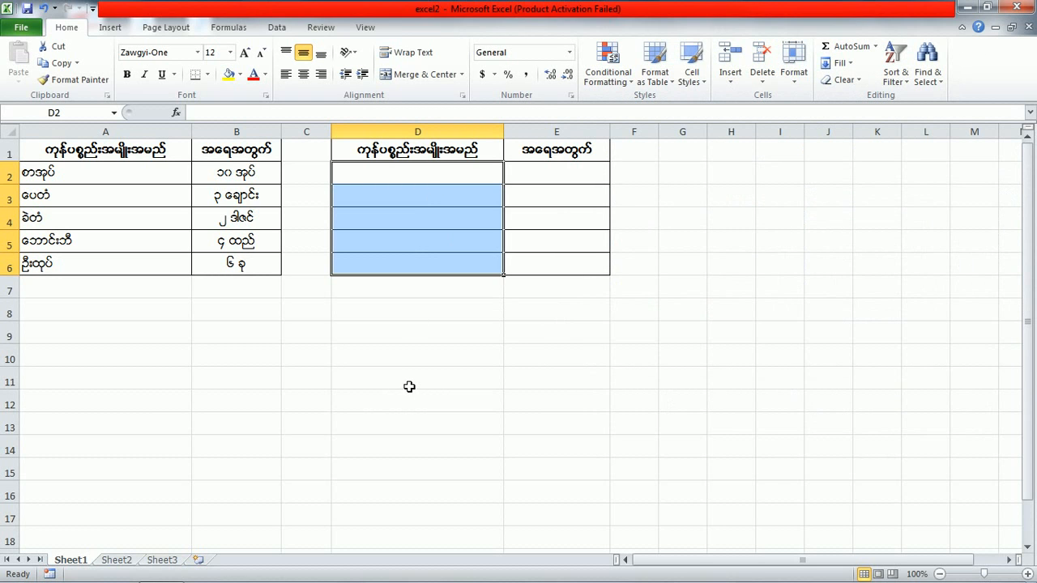
Step: Enter the one-letter Burmese abbreviations of the five items in A2:A6 into D2:D6 in the same order
left_click(390, 183)
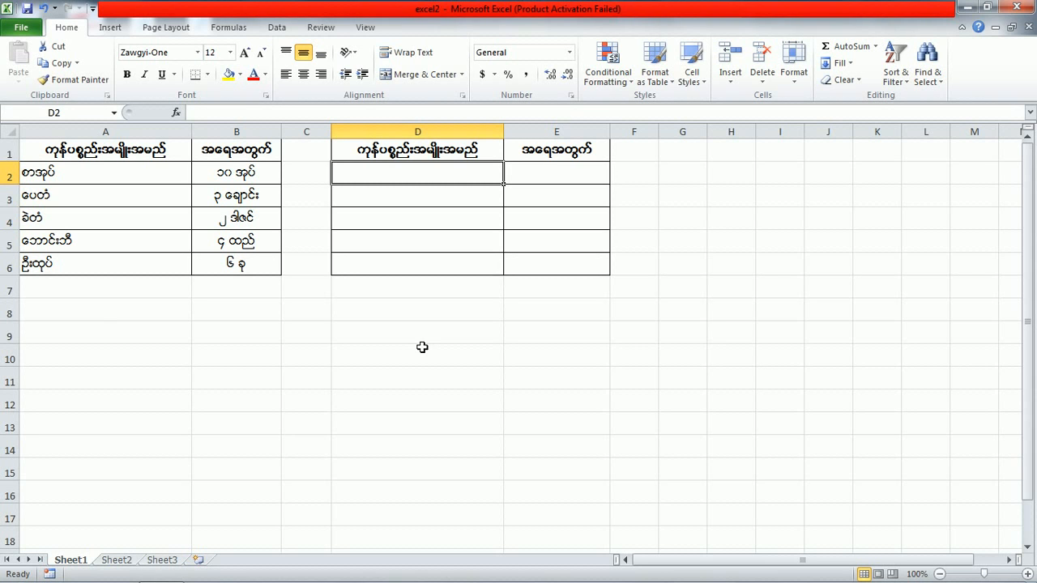
type("စာအုပ်")
key("Return")
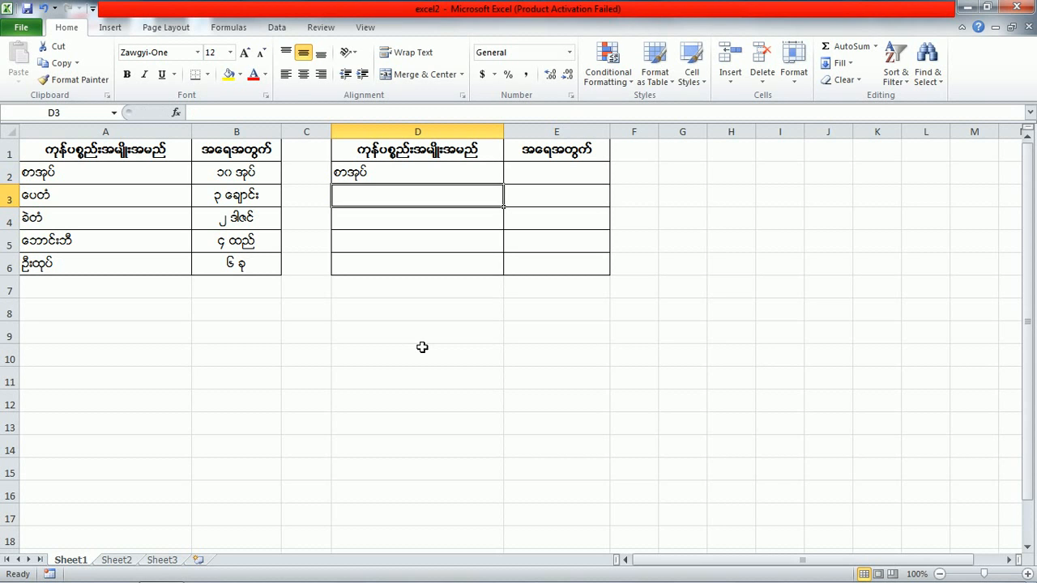
type("ပေတံ")
key("Return")
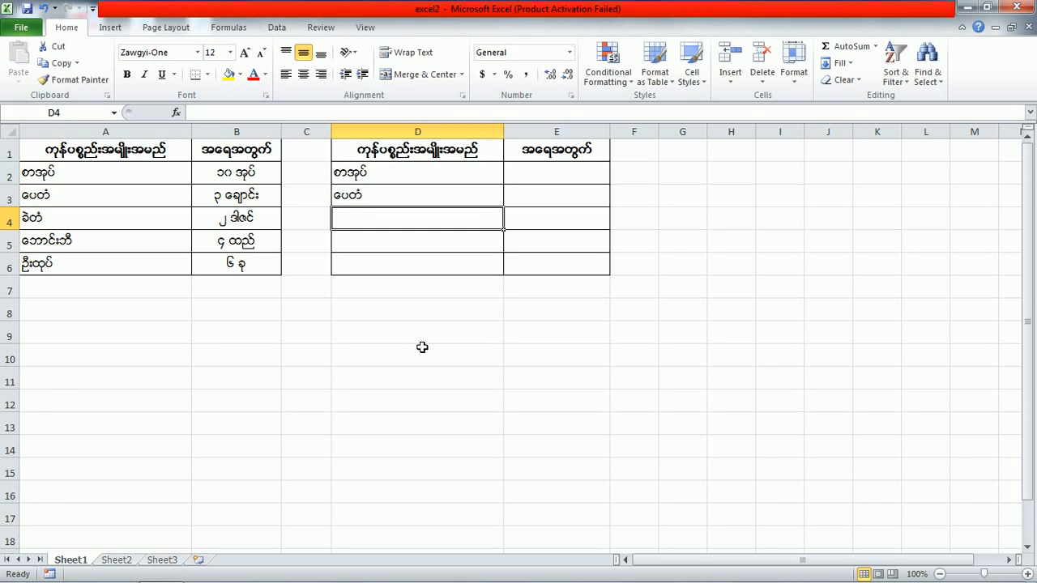
type("ခဲတံ")
key("Return")
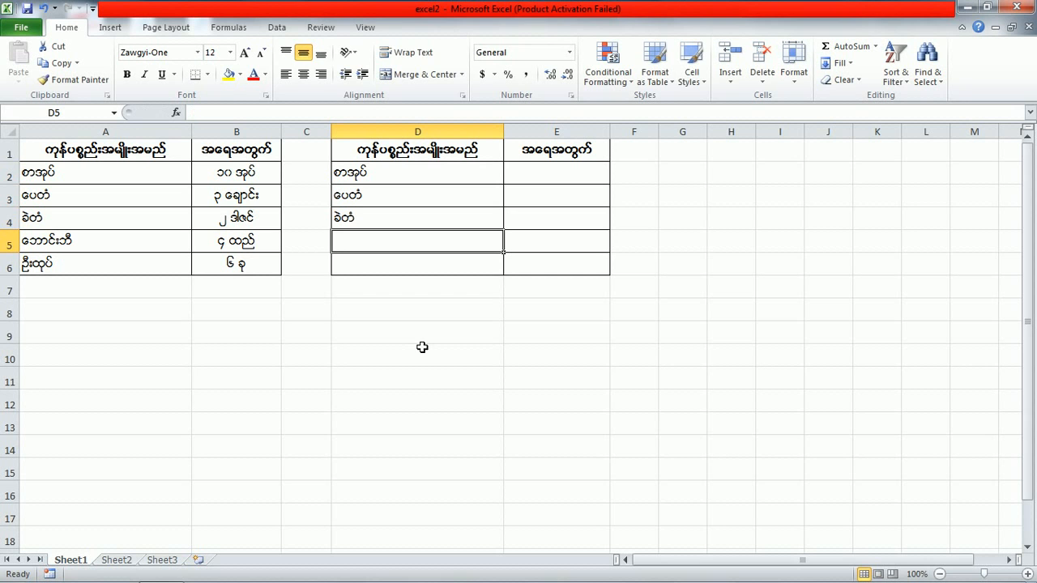
type("ဘောင်းဘီ")
key("Return")
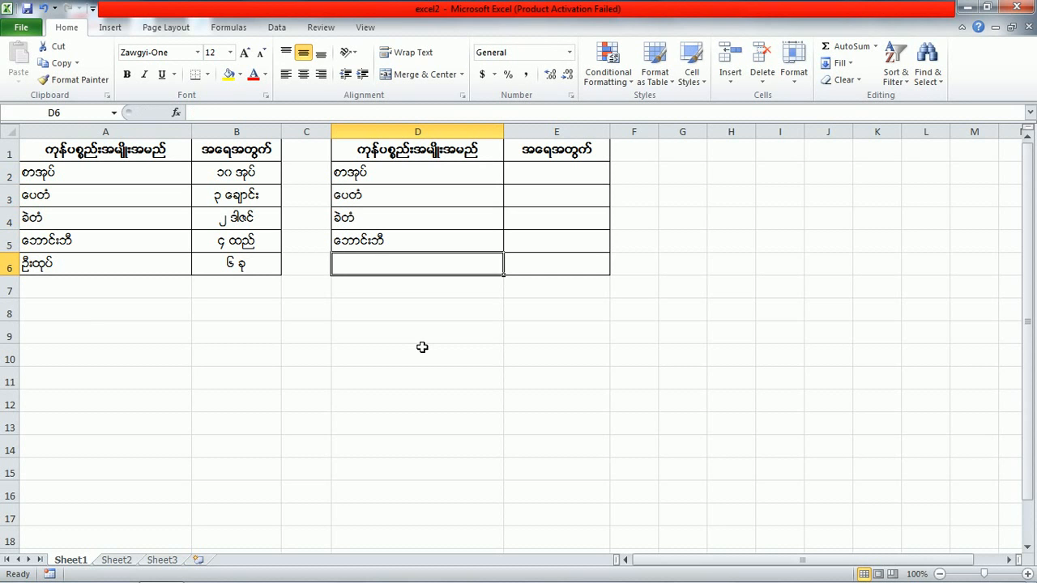
type("ဦးထုပ်")
key("Return")
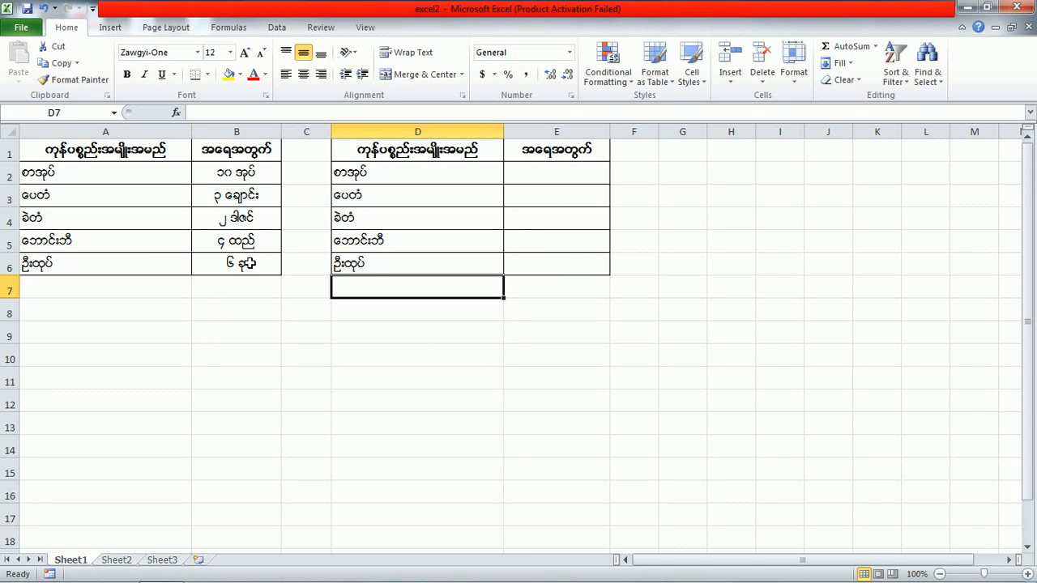
Step: Add a formula-based conditional formatting rule for E2:E6 that tests whether $D2 equals the one-letter Burmese abbreviation of the item in A2
left_click_drag(565, 180, 562, 268)
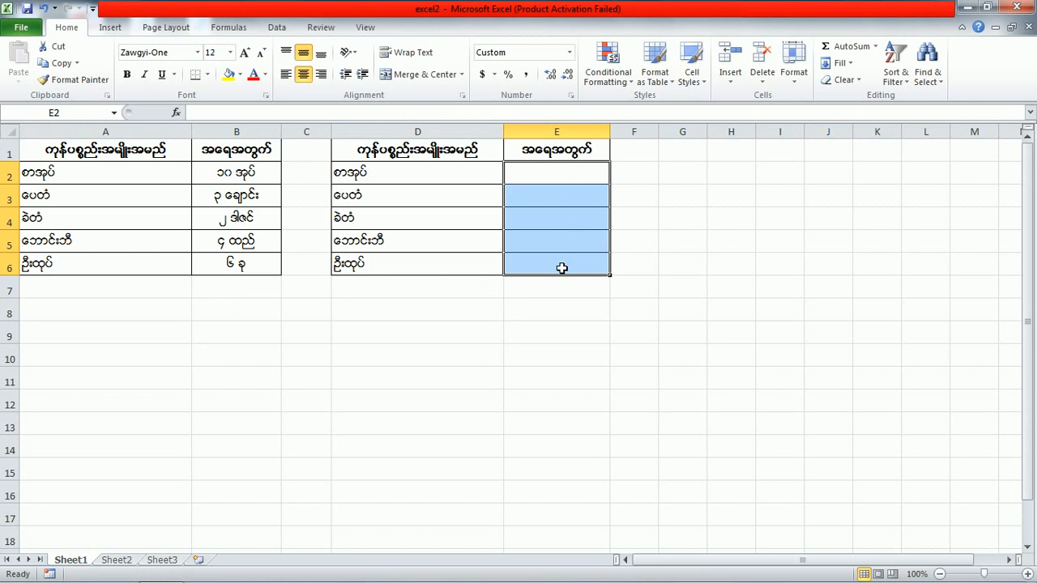
left_click(630, 85)
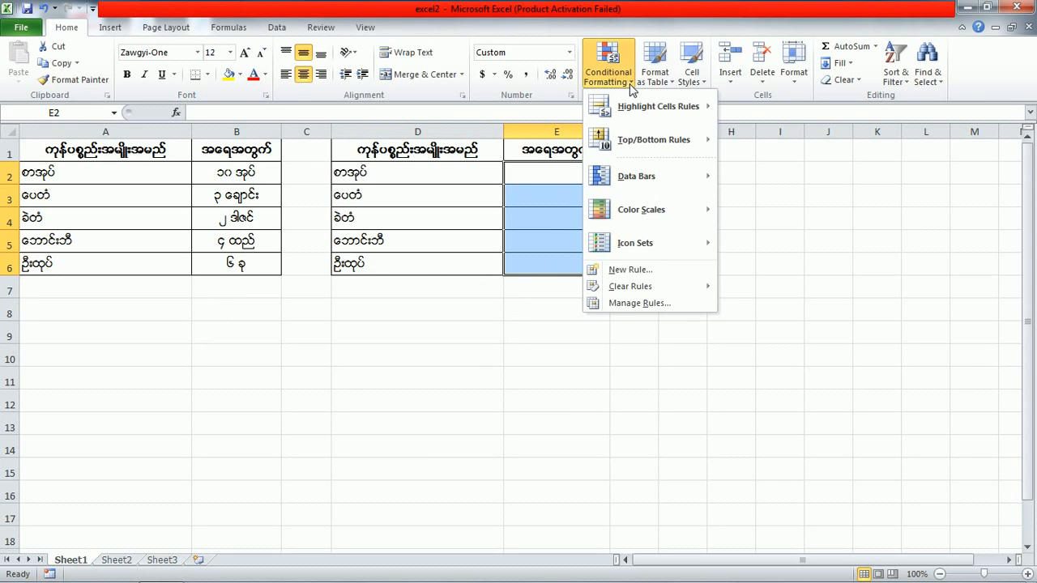
left_click(616, 303)
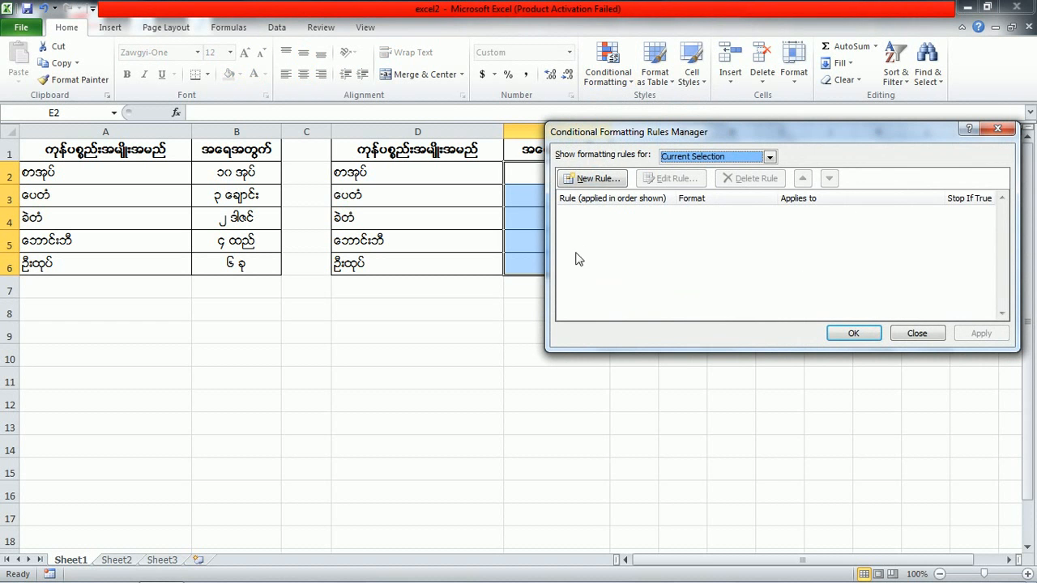
left_click(596, 180)
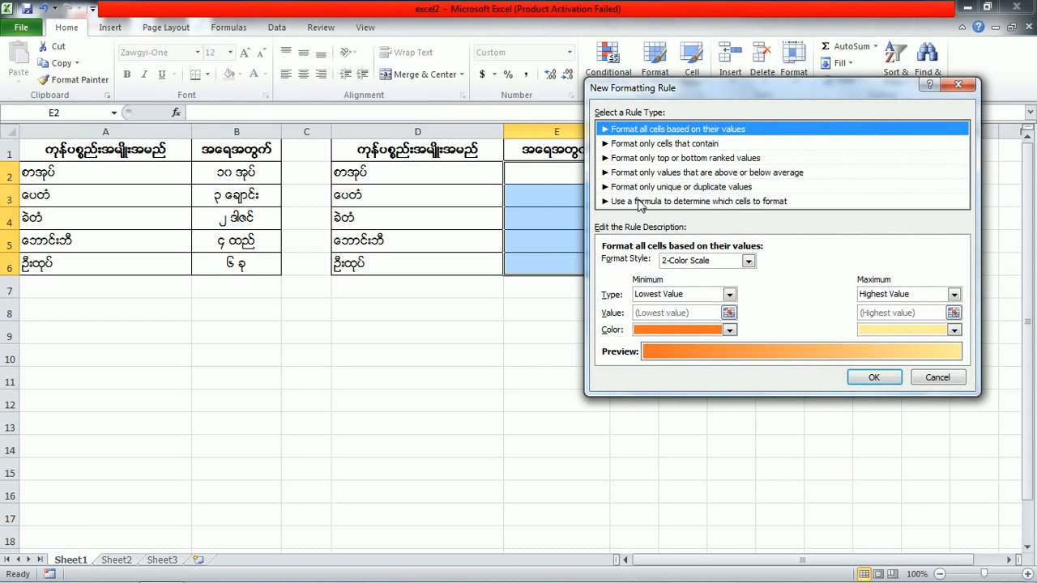
left_click(638, 202)
left_click(640, 263)
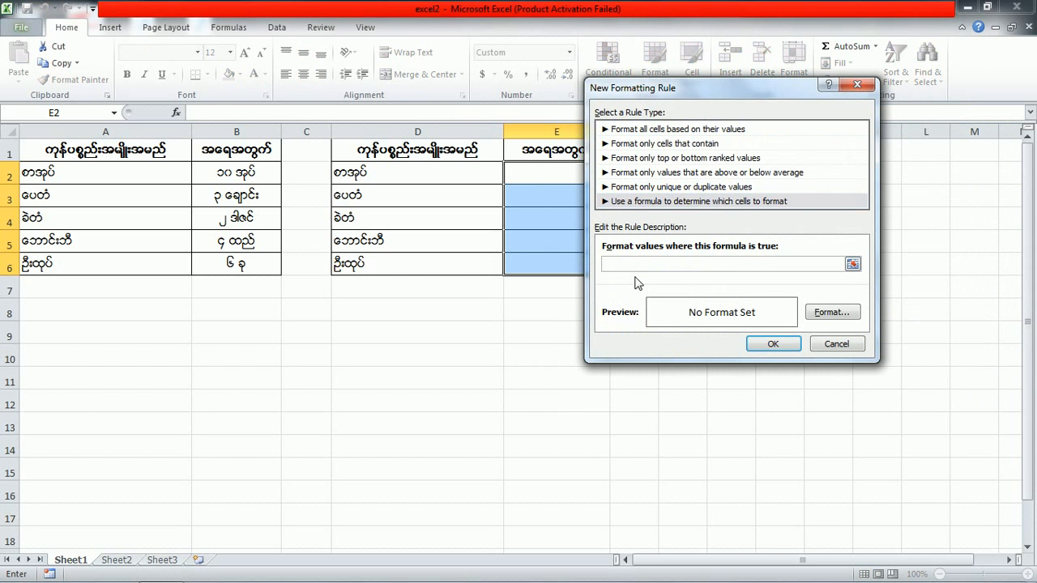
type("=")
left_click(440, 181)
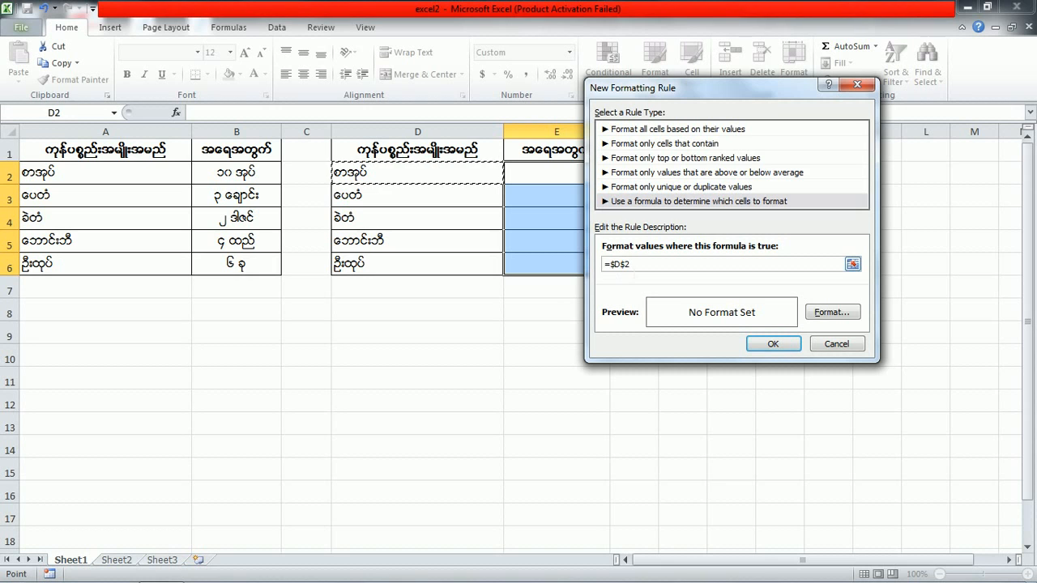
left_click(626, 264)
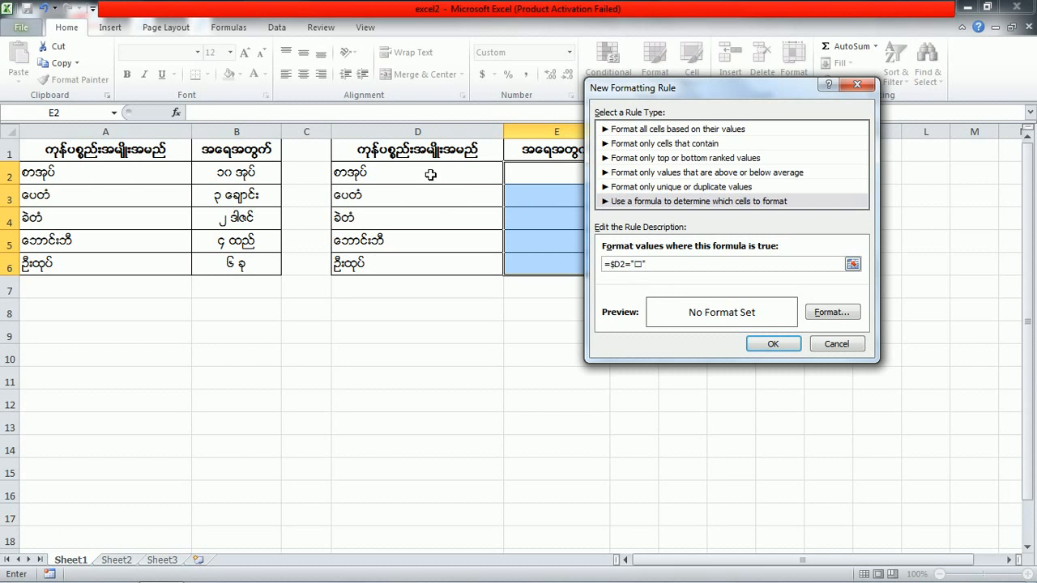
Step: Give the E2:E6 rule the custom number format 0 "အုပ်" and save it
left_click(829, 313)
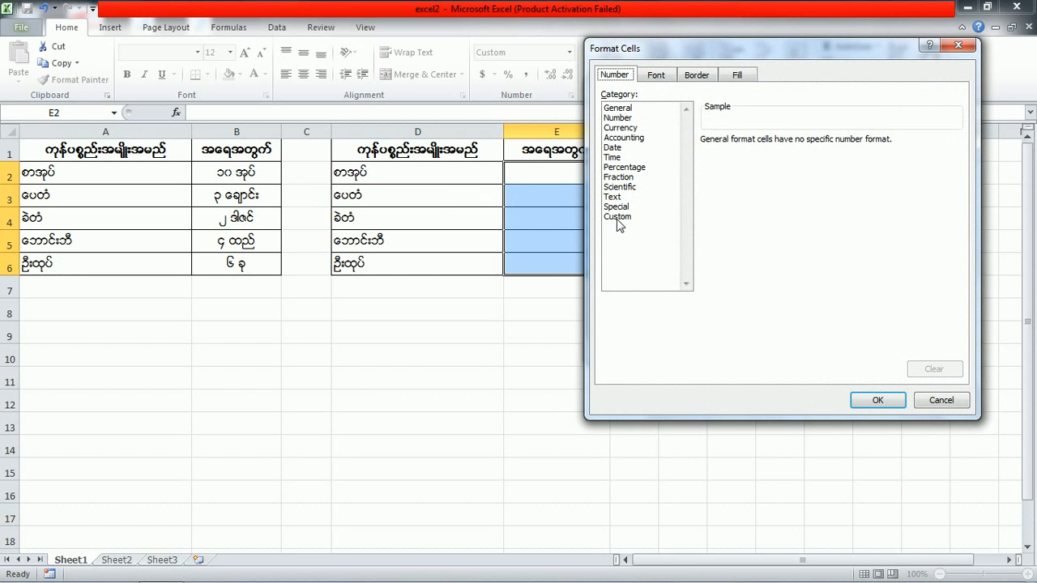
left_click(618, 217)
double_click(717, 153)
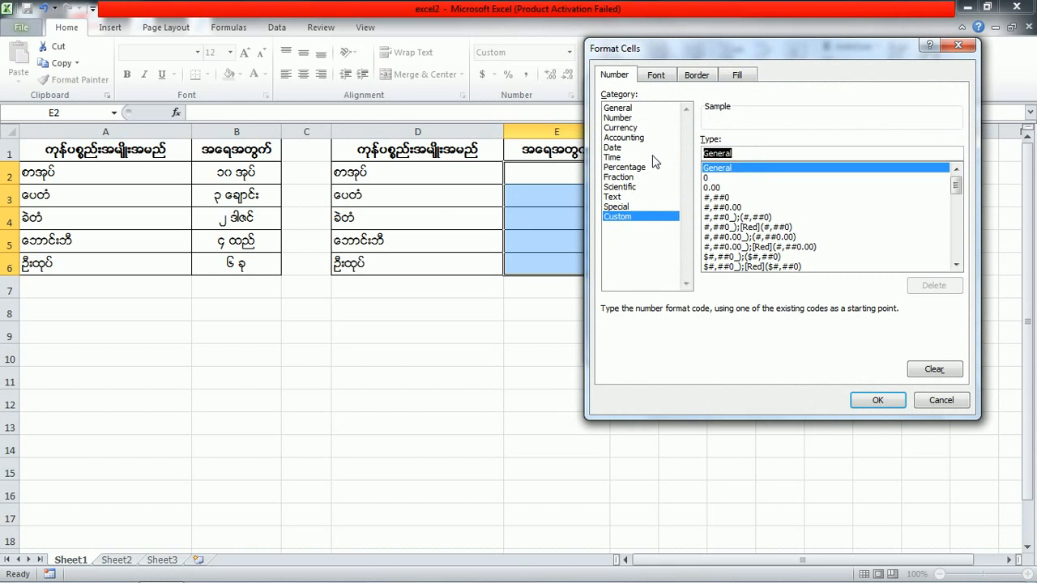
key("BackSpace")
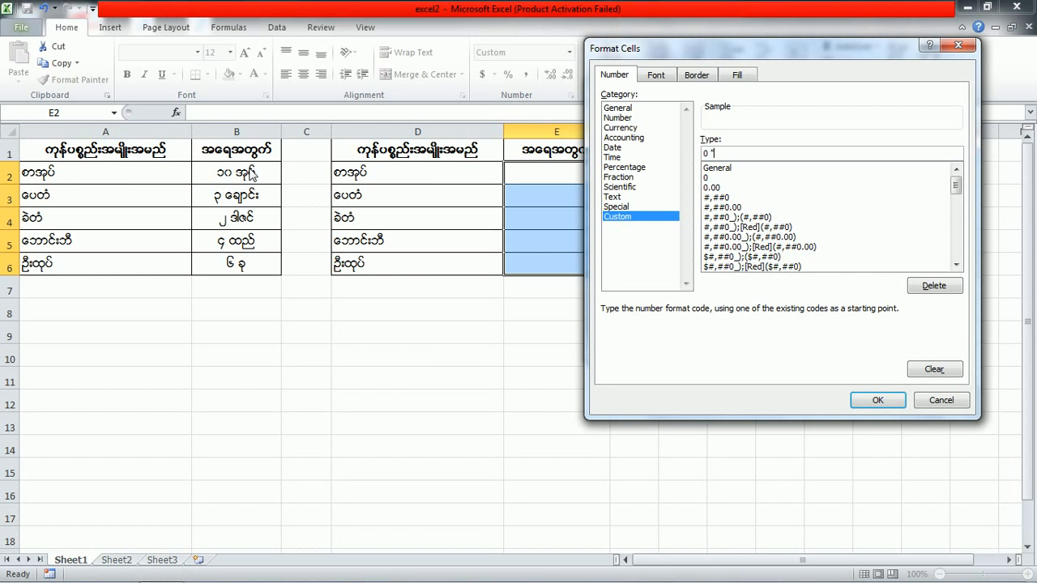
type("အုပ်\"")
left_click(858, 403)
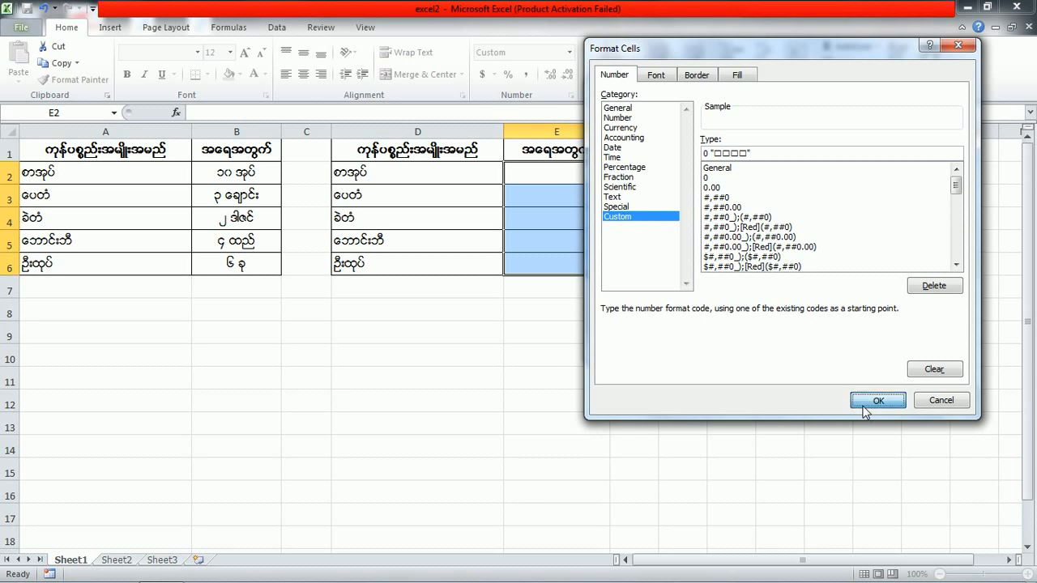
left_click(772, 343)
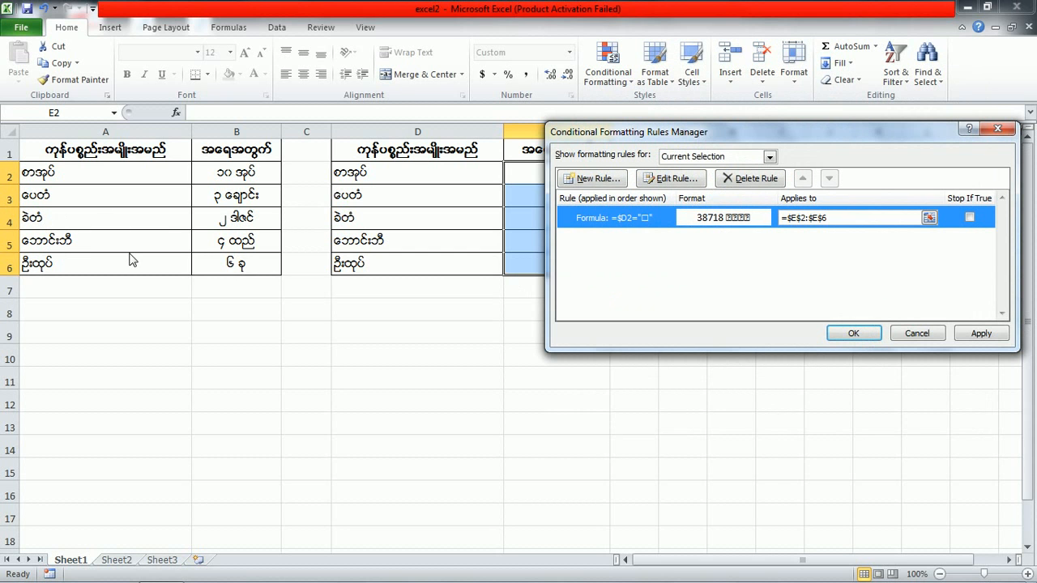
Step: Add a second formula-based rule for E2:E6 that tests whether $D2 equals the one-letter Burmese abbreviation of the item in A3
left_click(589, 180)
left_click(645, 201)
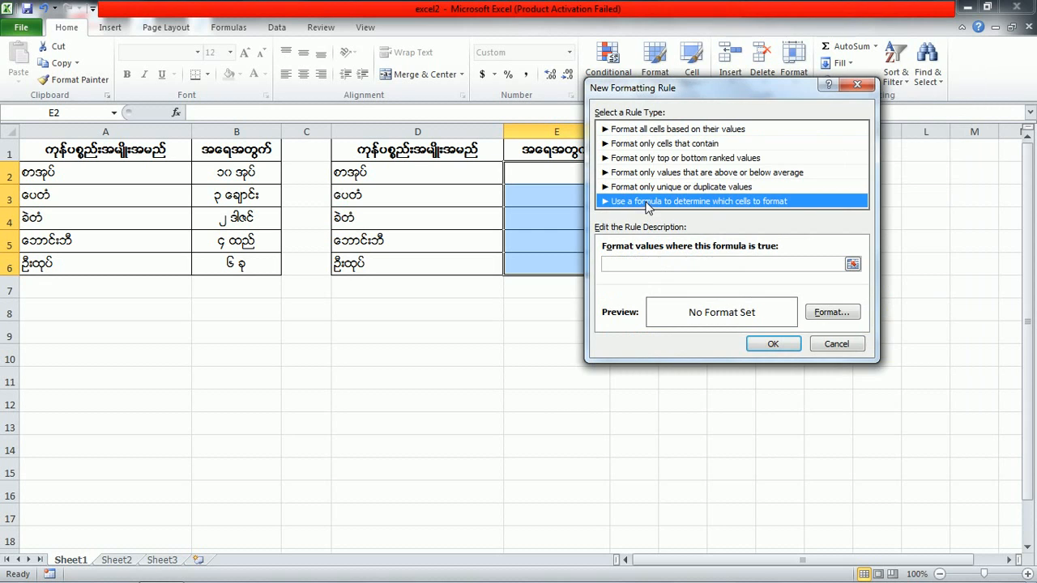
left_click(631, 266)
type("=")
left_click(429, 174)
left_click(624, 264)
key("BackSpace")
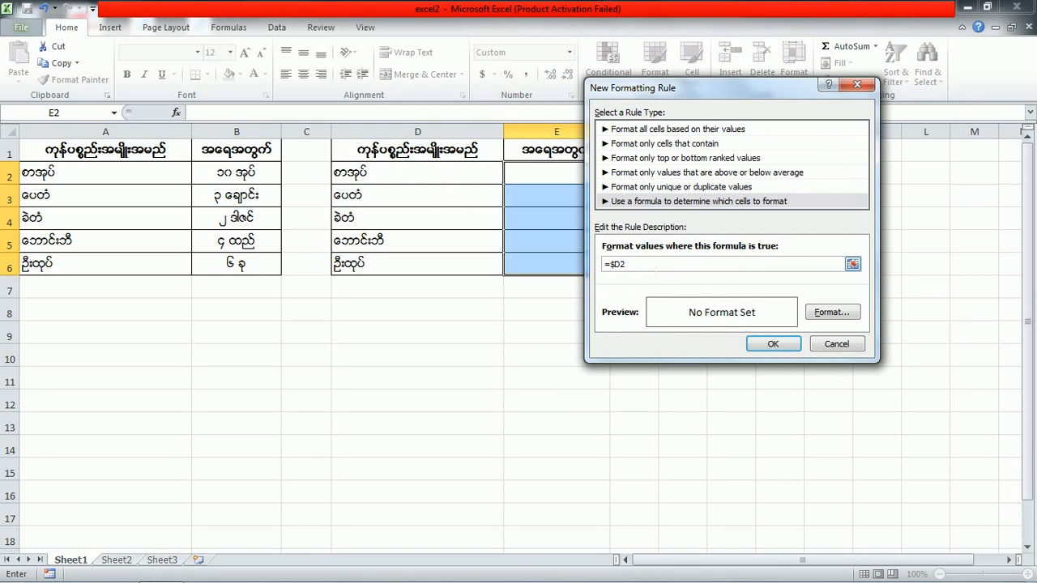
left_click(639, 265)
type("=")
type("\"စ\"")
Step: Give the second E2:E6 rule the custom number format 0 "ချောင်း" and save it
left_click(828, 313)
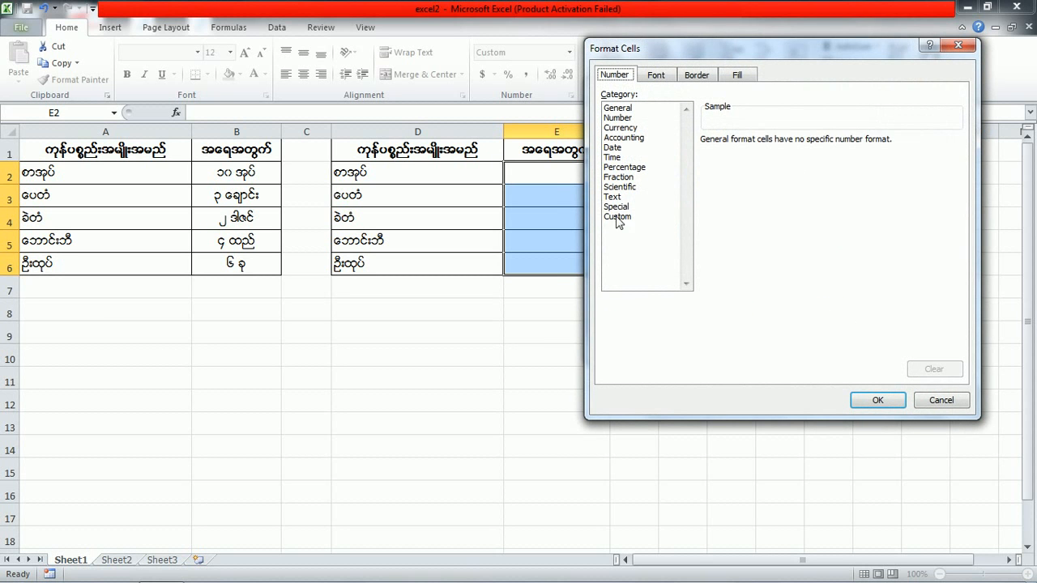
left_click(619, 217)
double_click(750, 155)
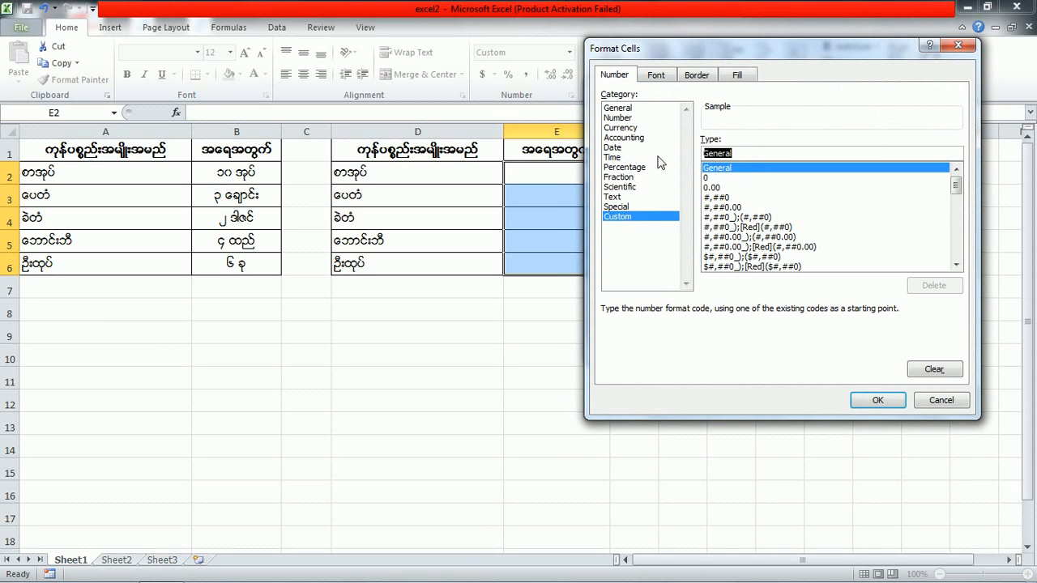
type("0")
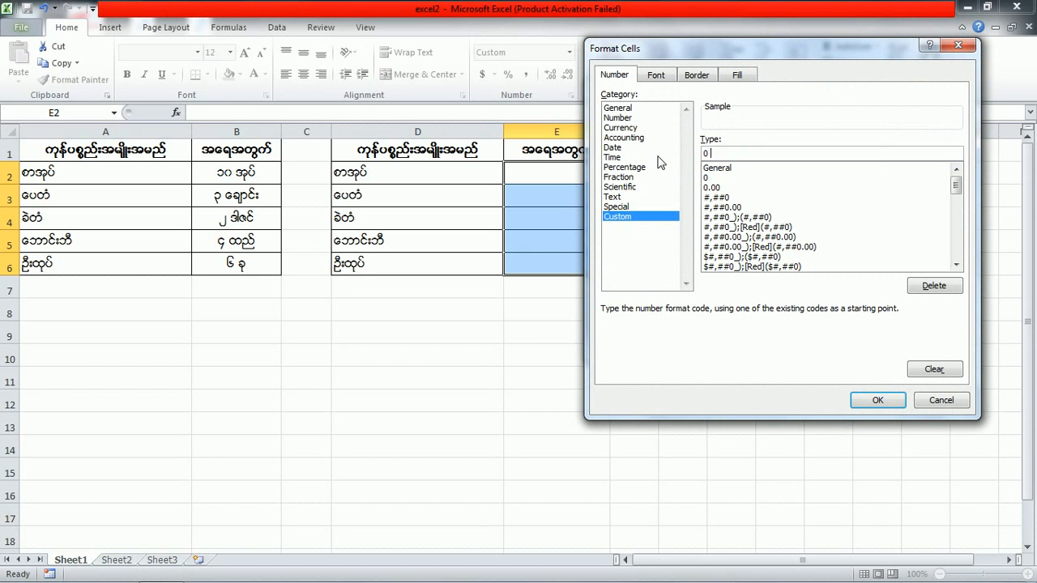
type(" \"")
type("အုပ်")
type("င်း")
left_click(877, 400)
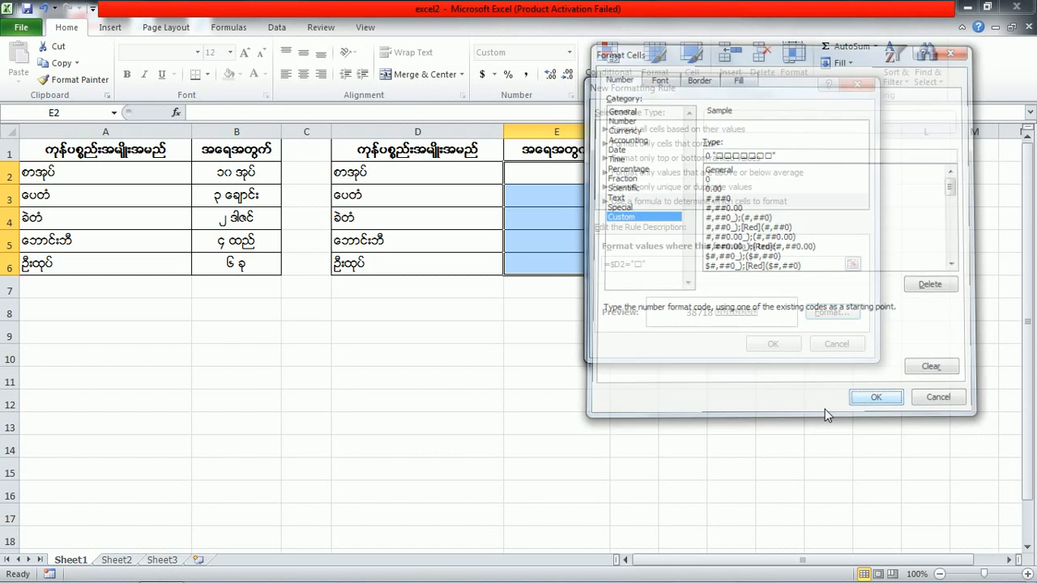
left_click(765, 344)
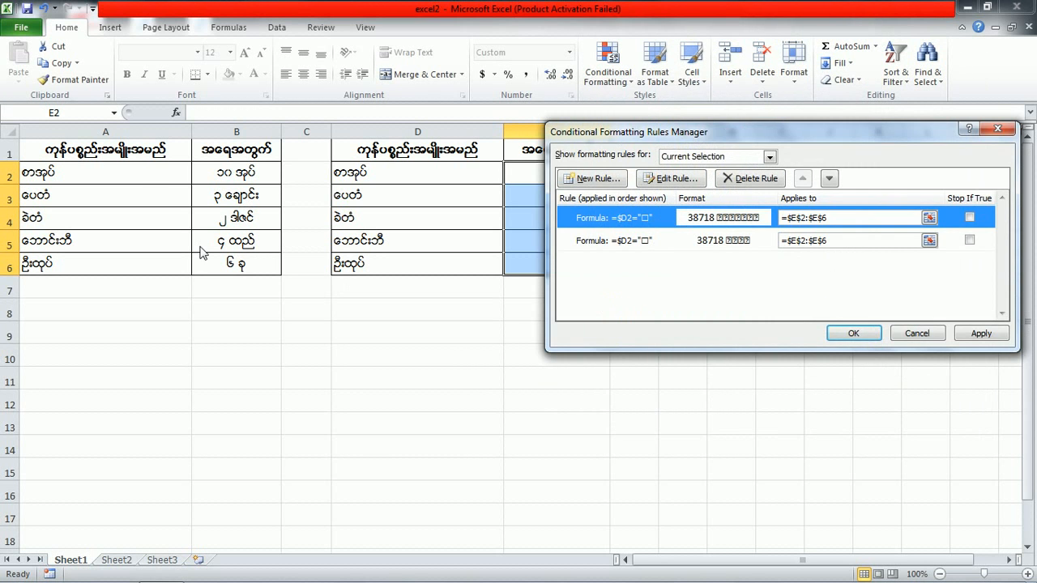
Step: Add a third formula-based rule for E2:E6 that tests whether $D2 equals the one-letter Burmese abbreviation of the item in A4
left_click(594, 179)
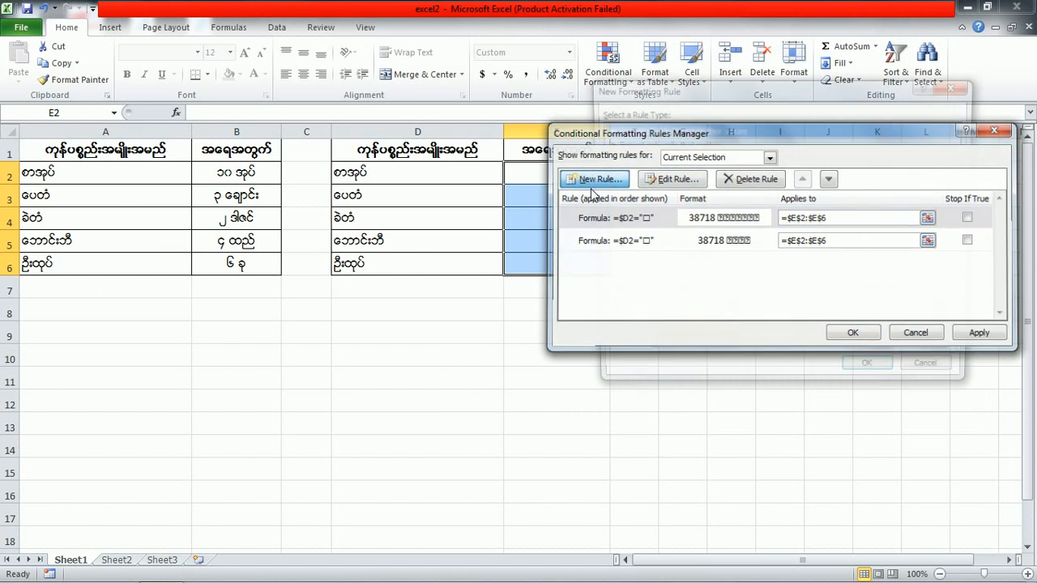
left_click(648, 201)
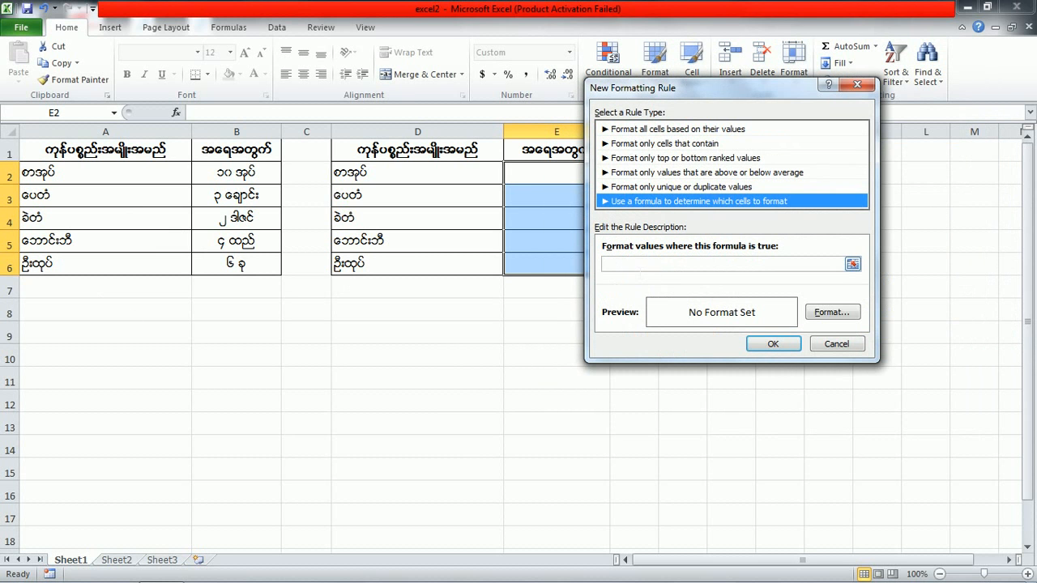
left_click(640, 264)
type("=")
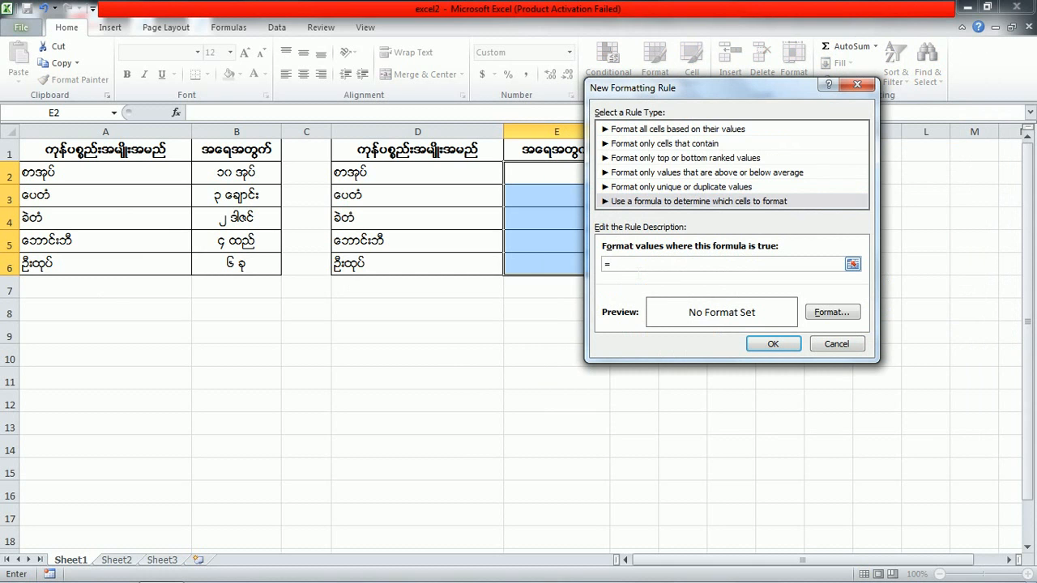
left_click(416, 173)
left_click(626, 264)
key("BackSpace")
key("Right")
type("=\"စ")
Step: Give the third E2:E6 rule the custom number format 0 "ဒါဇင်" and save it
left_click(832, 313)
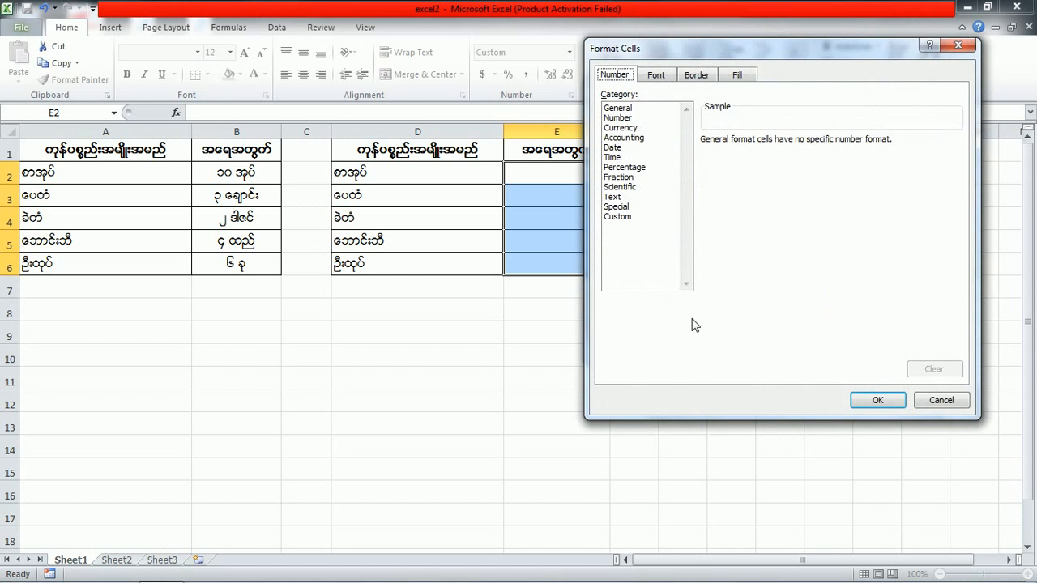
left_click(627, 217)
left_click(736, 170)
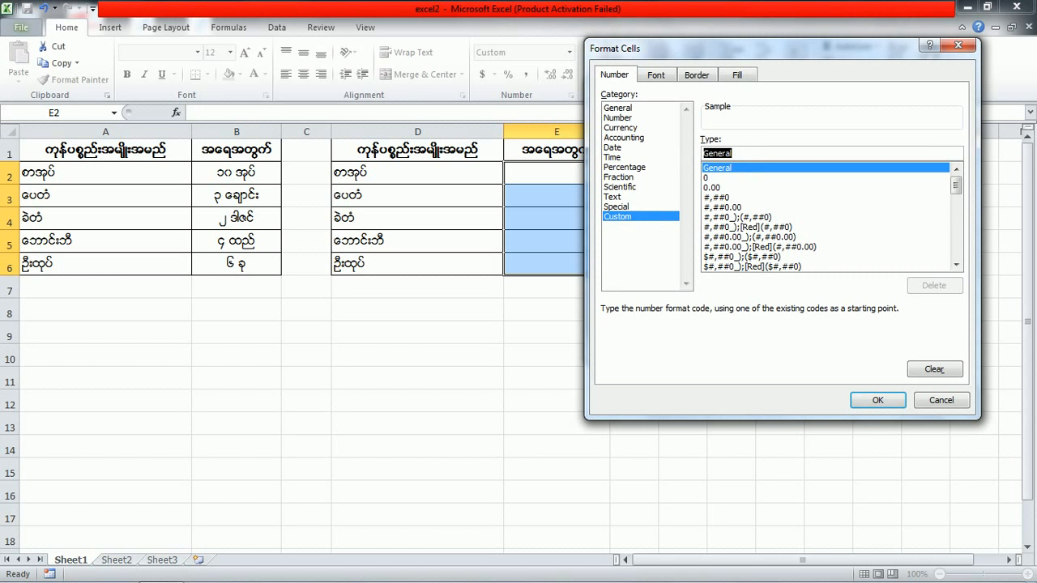
type("0")
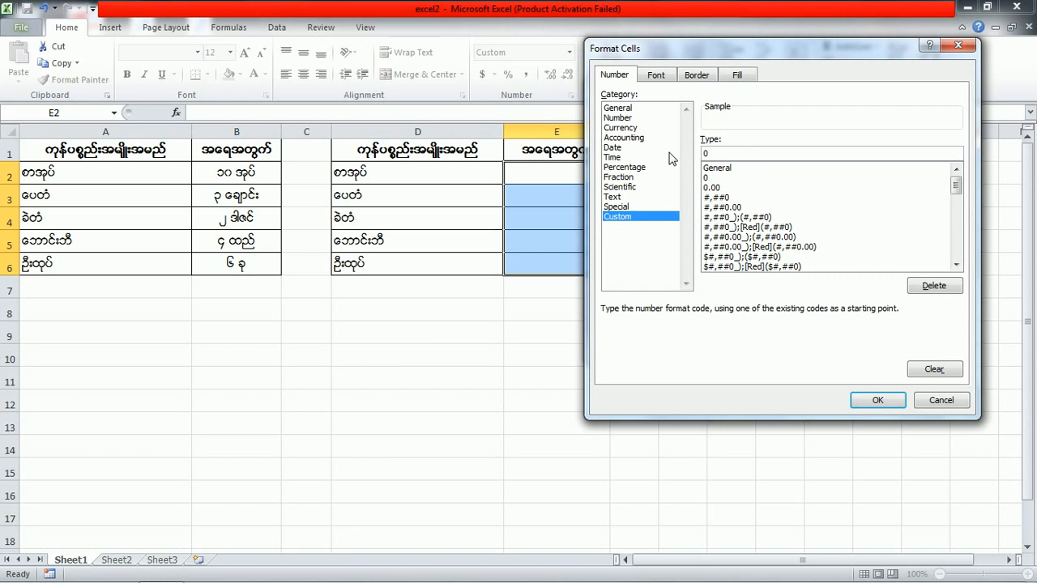
type(" \"ထည်")
type("င်")
left_click(877, 400)
left_click(774, 347)
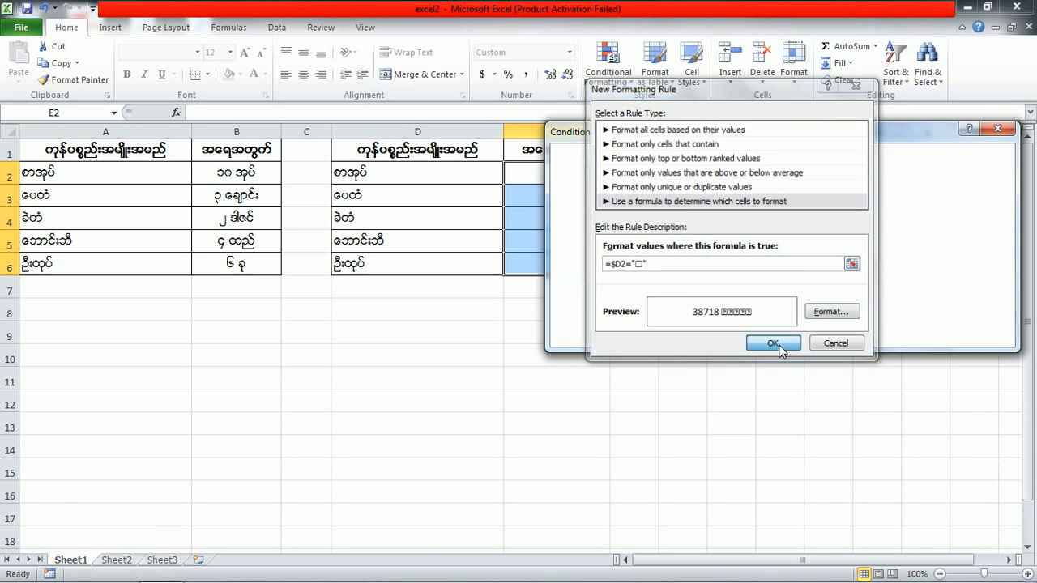
Step: Add a fourth formula-based rule for E2:E6 that tests whether $D2 equals the one-letter Burmese abbreviation of the item in A5
left_click(592, 179)
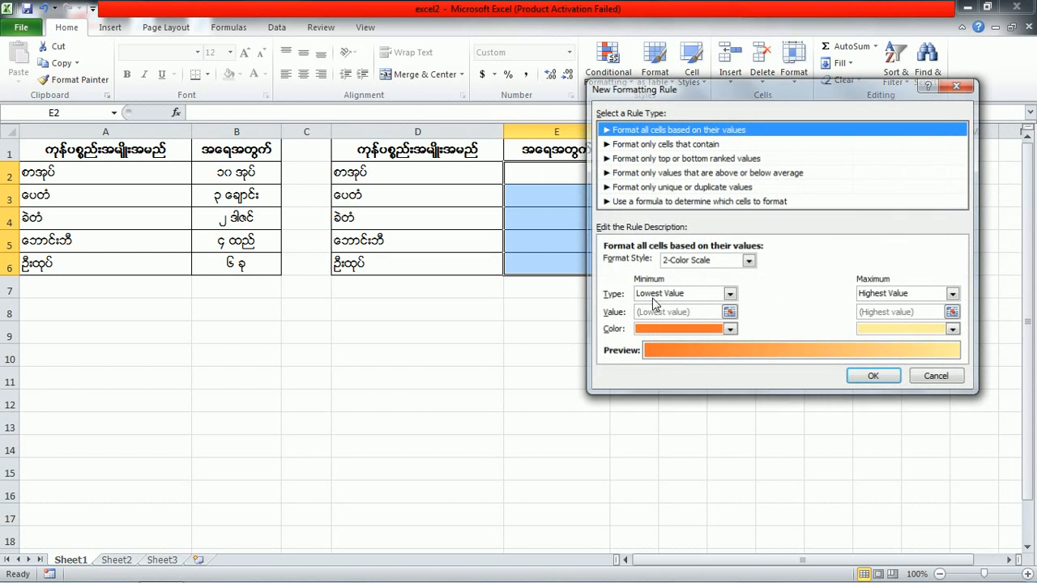
left_click(657, 201)
left_click(653, 263)
type("=")
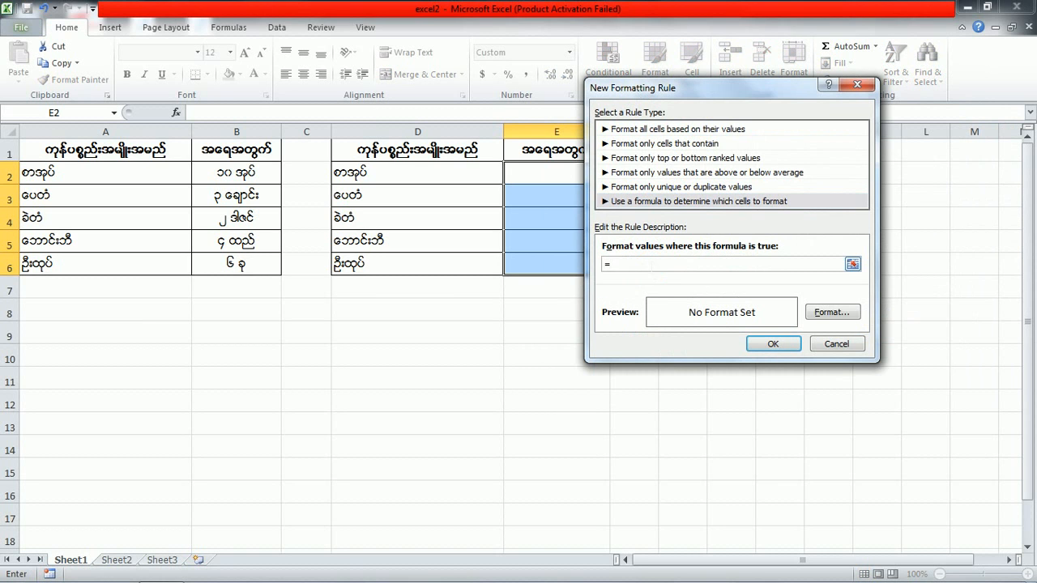
left_click(450, 179)
left_click(624, 264)
key("BackSpace")
type("=\"စ")
Step: Give the fourth E2:E6 rule the custom number format 0 "ထည်" and save it
left_click(835, 314)
left_click(620, 216)
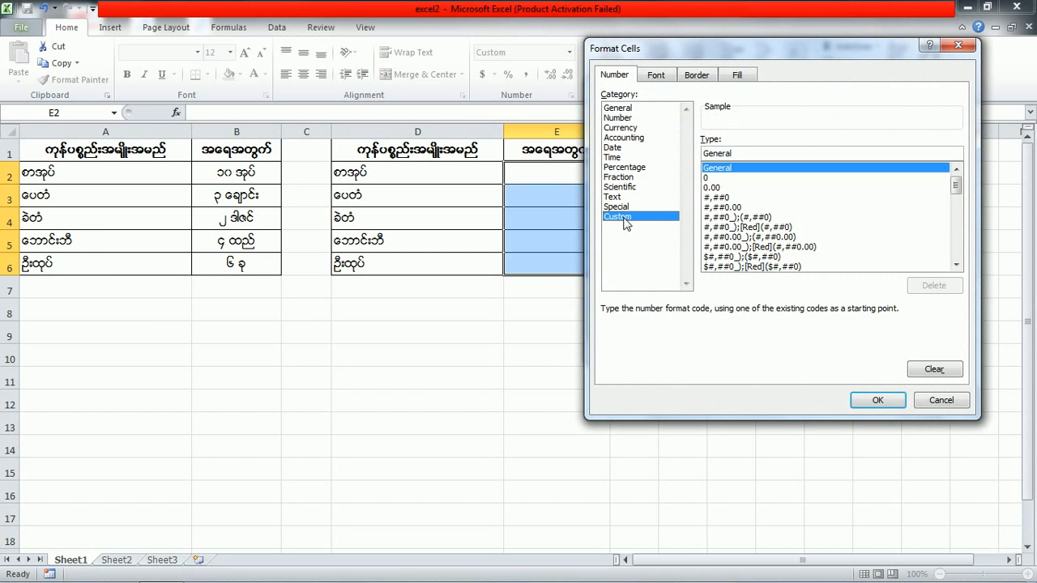
left_click(737, 166)
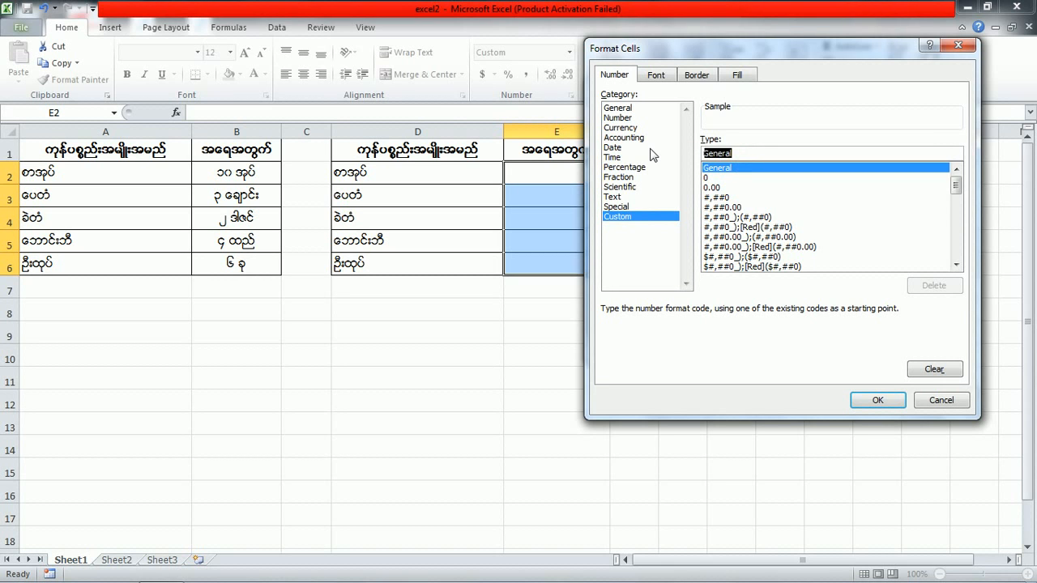
type("0")
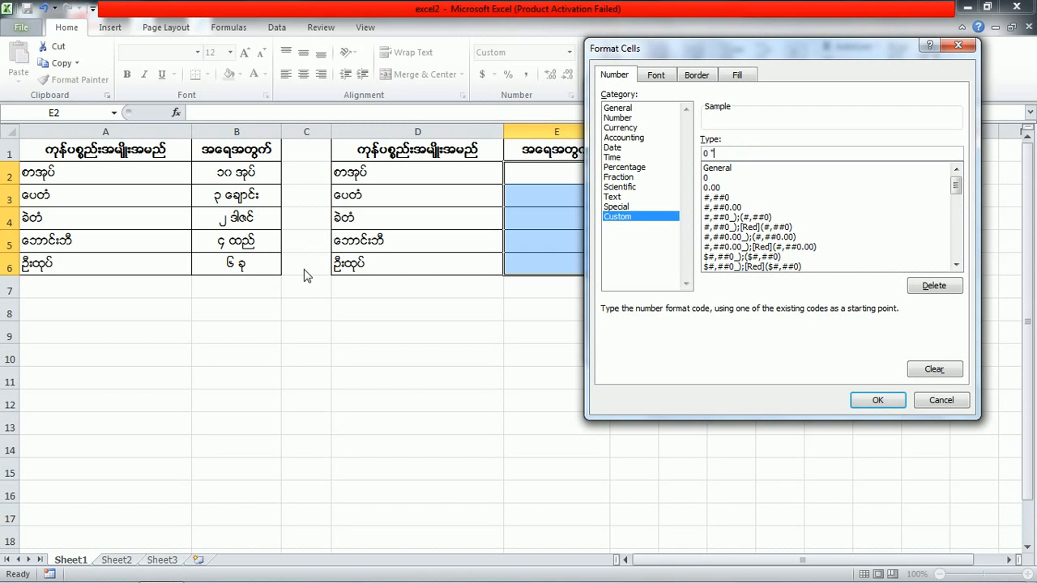
type("□□□\"")
left_click(875, 408)
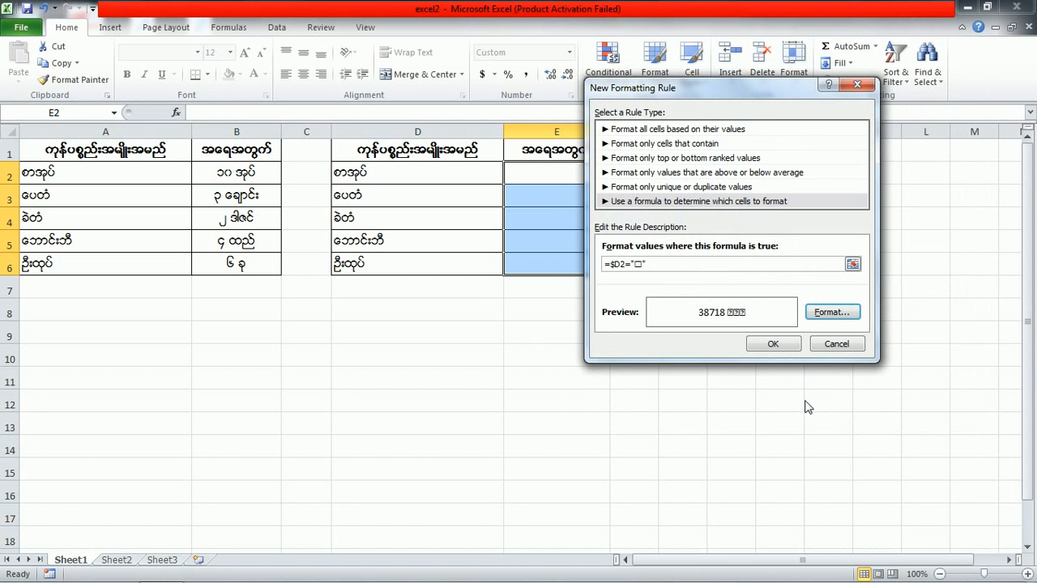
left_click(767, 346)
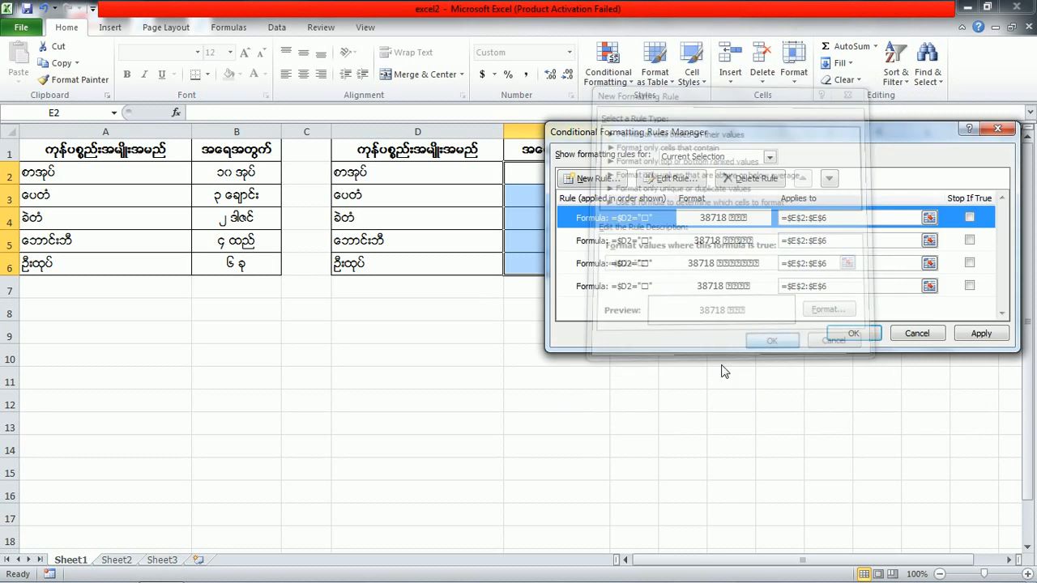
Step: Add a fifth formula-based rule for E2:E6 that tests whether $D2 equals the one-letter Burmese abbreviation of the item in A6
left_click(590, 180)
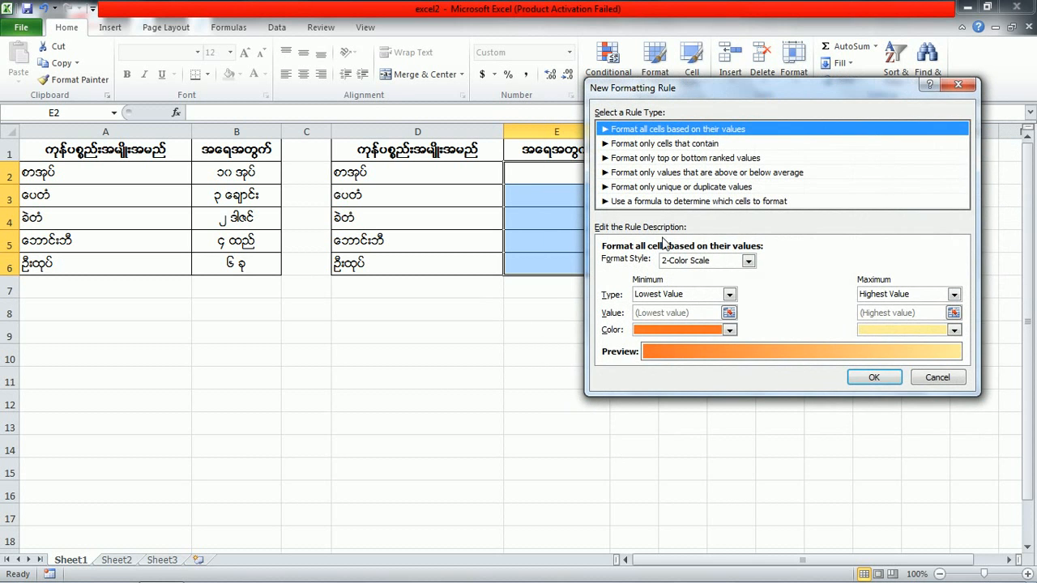
left_click(660, 202)
left_click(653, 267)
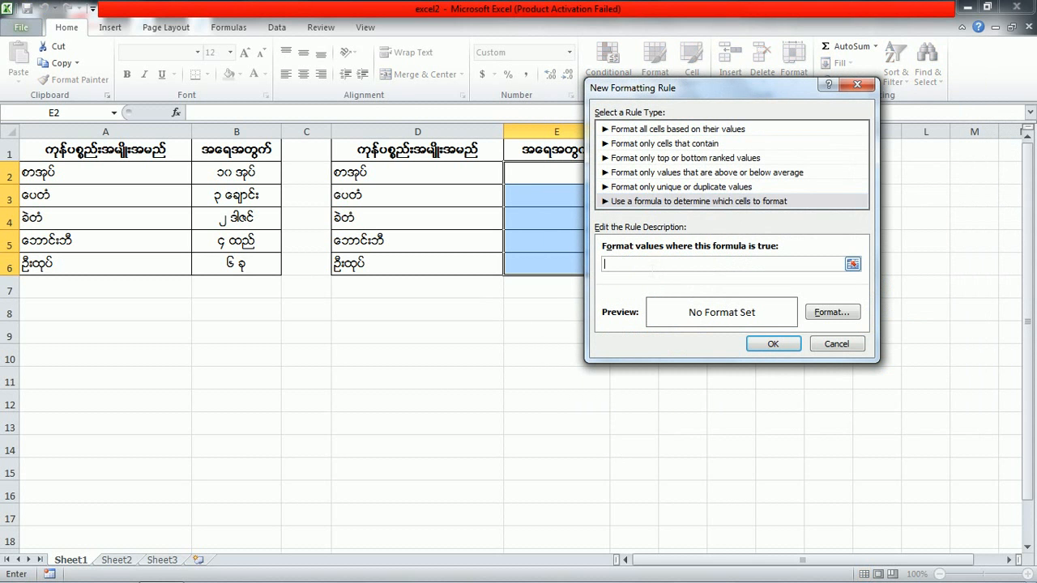
type("=")
left_click(410, 174)
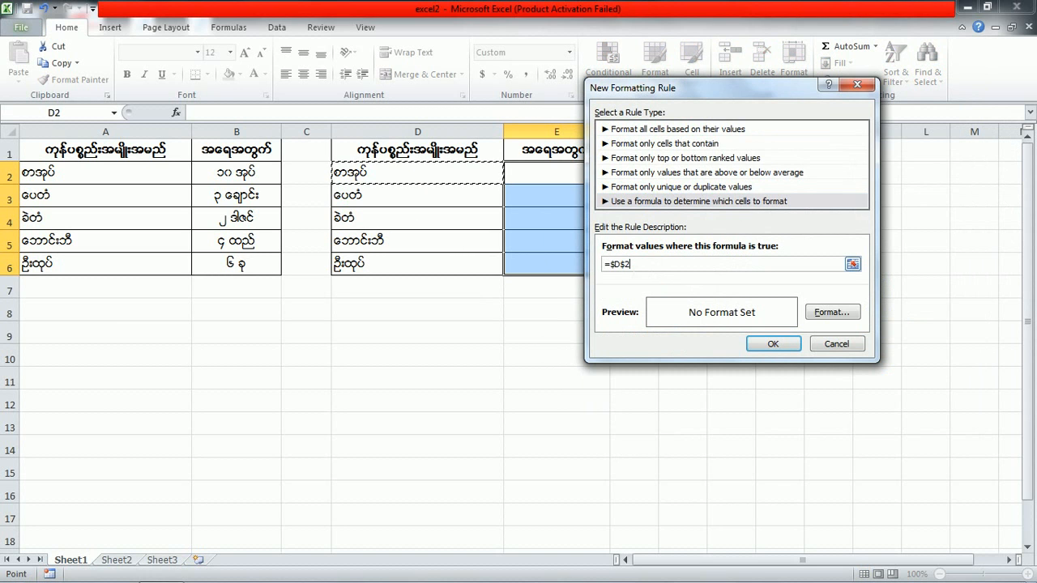
left_click(640, 267)
key("Left")
key("BackSpace")
type("=")
type("\"")
type("စ")
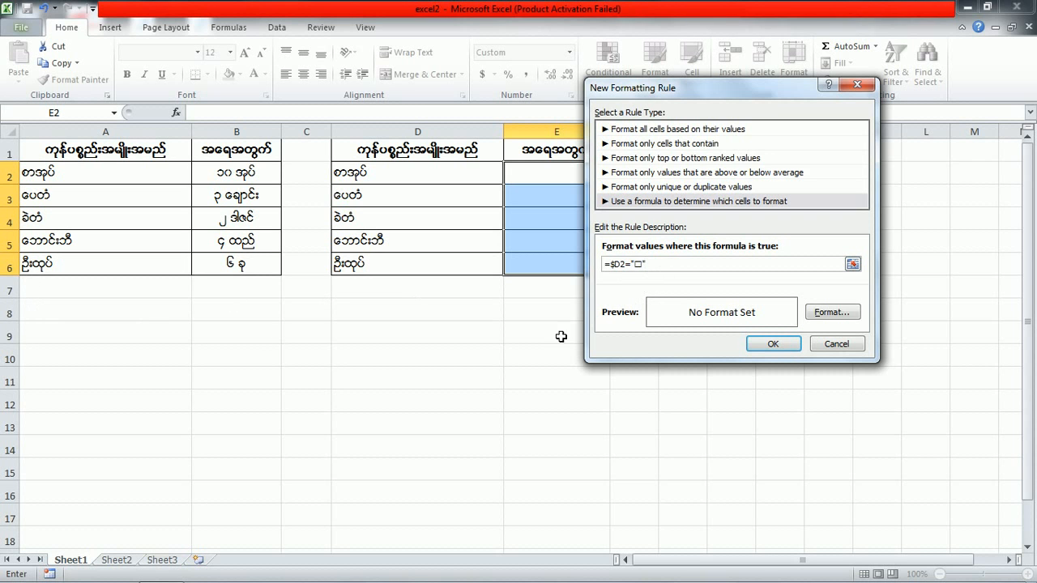
Step: Give the fifth E2:E6 rule the custom number format 0 "ခု" and apply all the rules
left_click(830, 316)
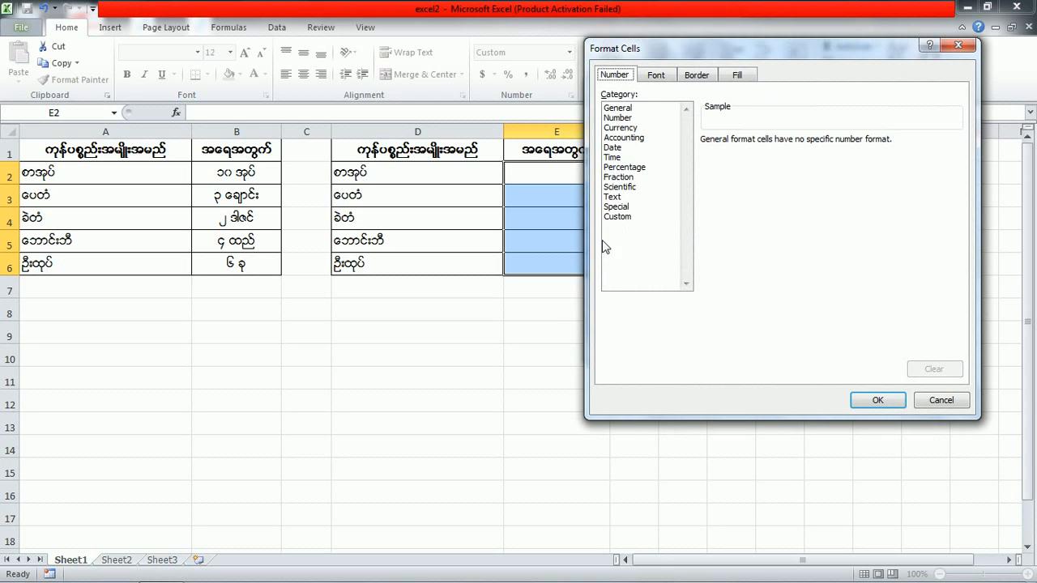
left_click(618, 217)
left_click(759, 167)
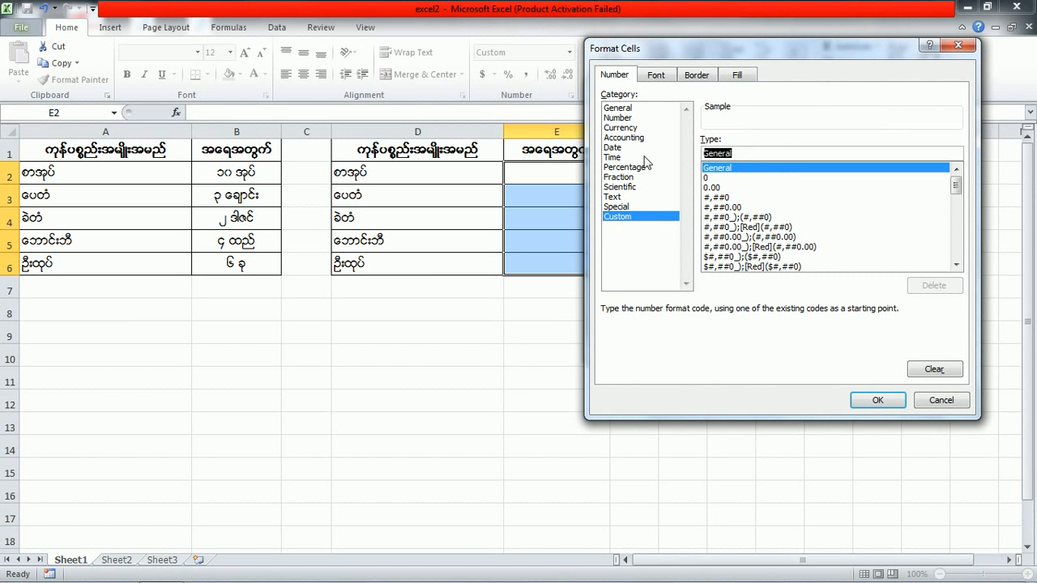
type("0")
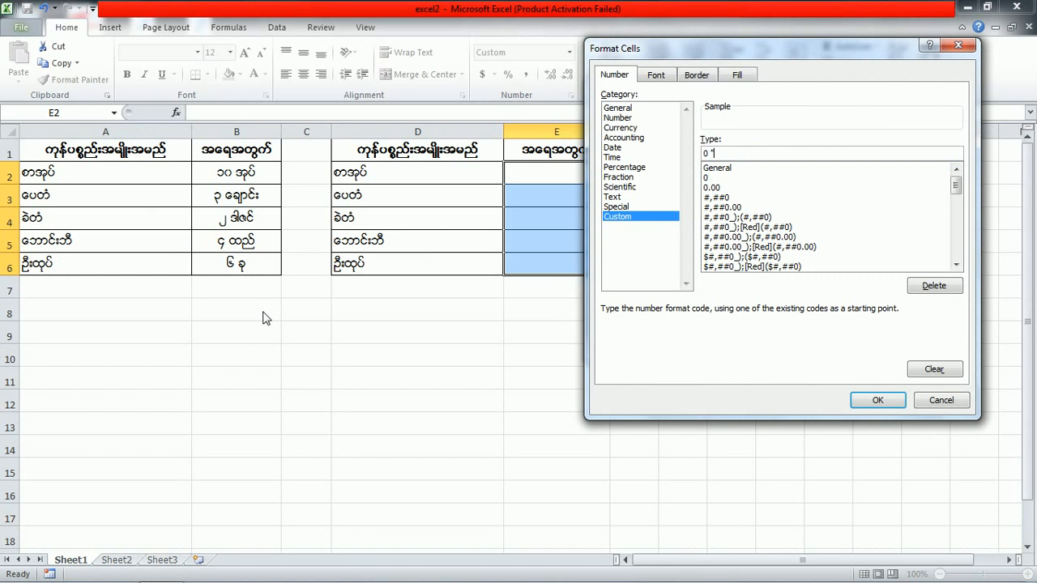
type("□□")
left_click(876, 400)
left_click(769, 343)
left_click(852, 333)
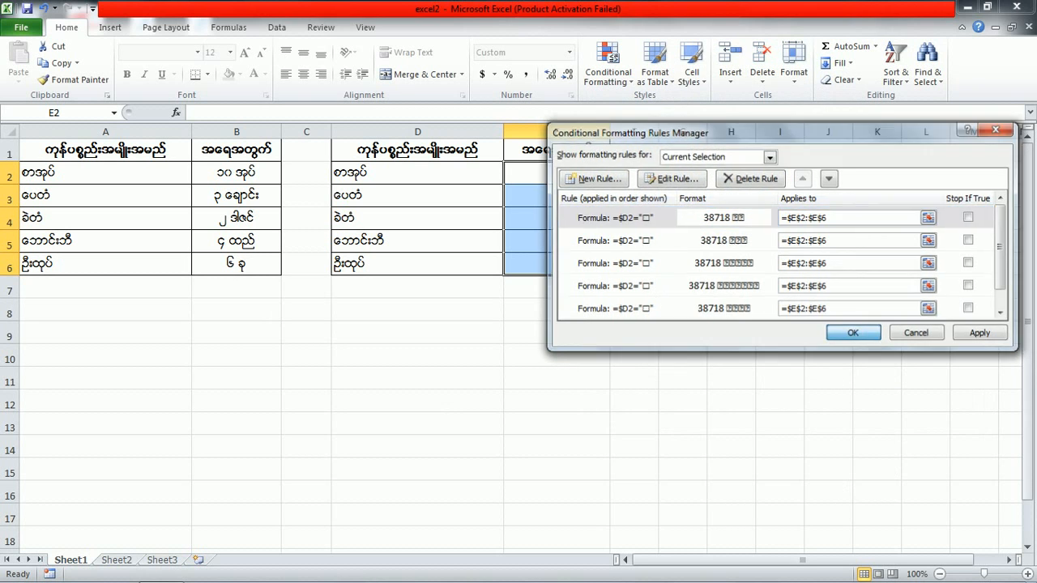
Step: Enter the quantity 10 in E2 and reselect the cell to check its display
left_click(539, 182)
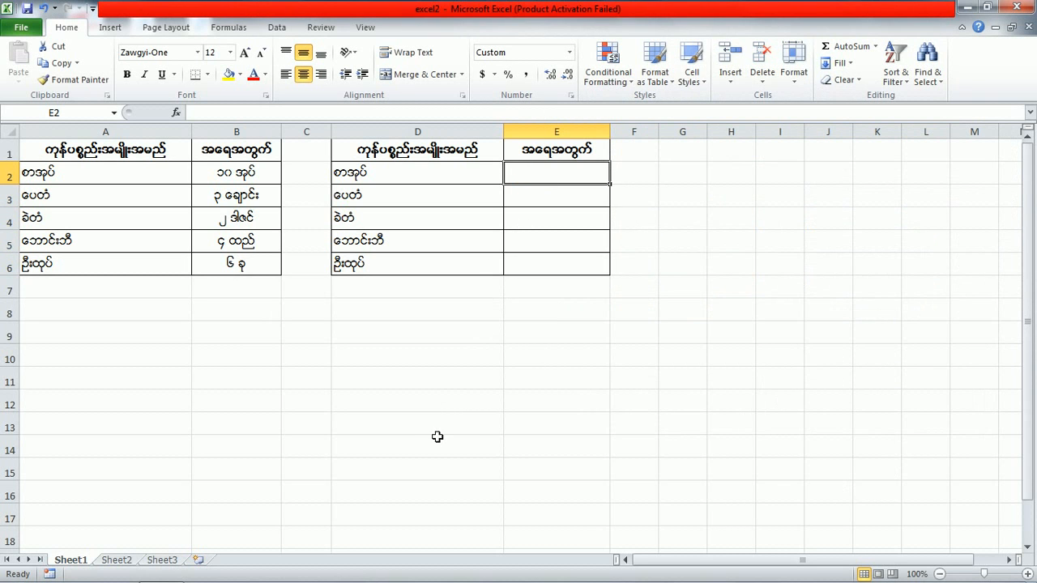
type("10")
key("Return")
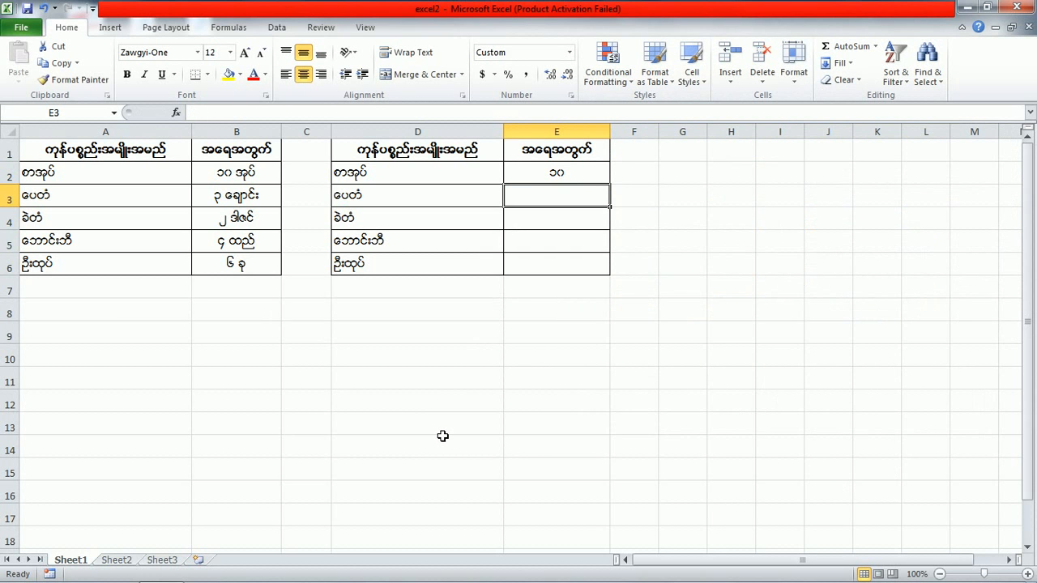
left_click(565, 176)
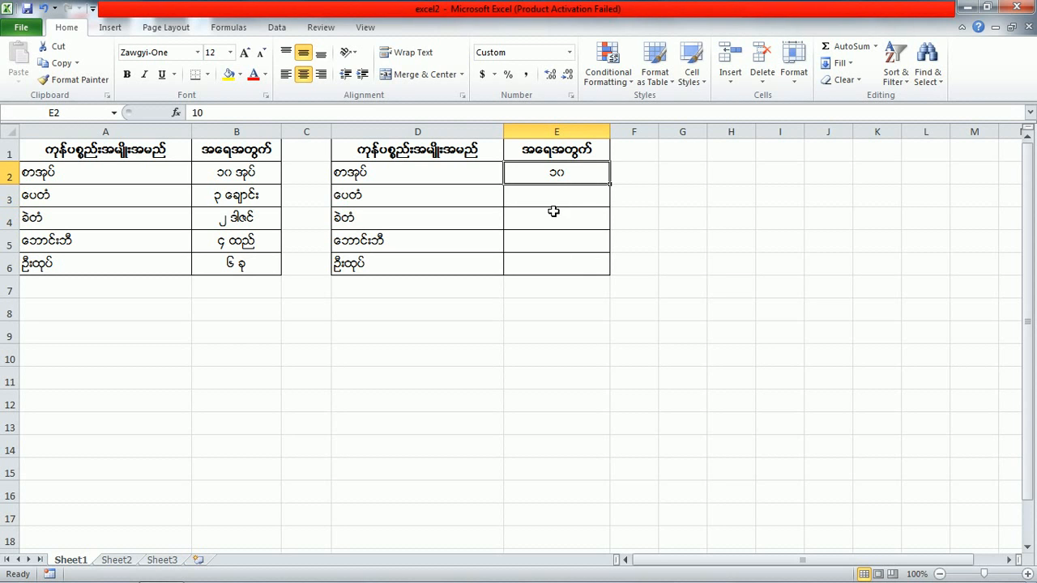
Step: Open the last listed conditional formatting rule for E2:E6 for editing and review its custom number format
left_click_drag(558, 175, 559, 263)
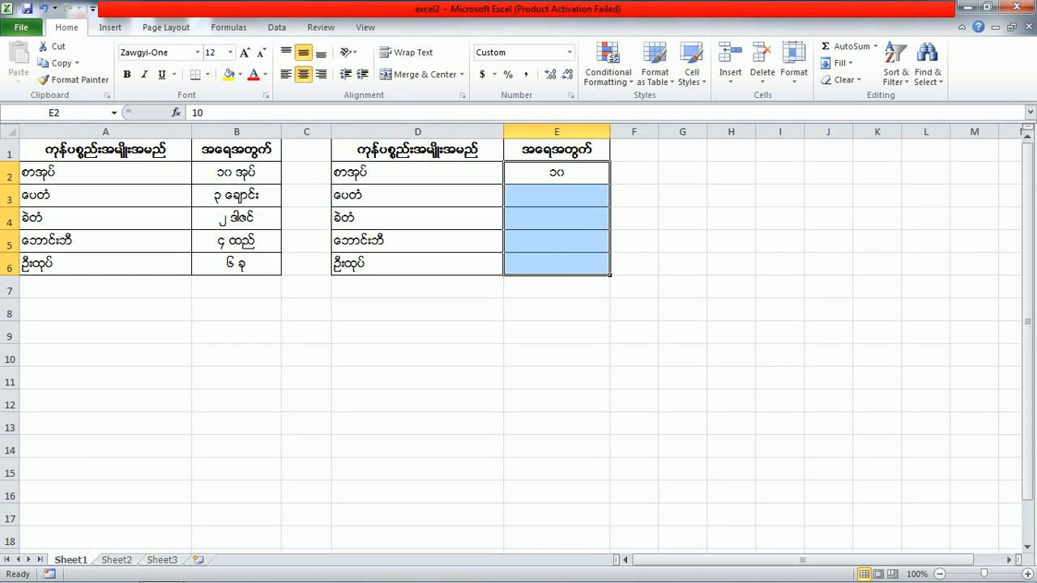
left_click(630, 84)
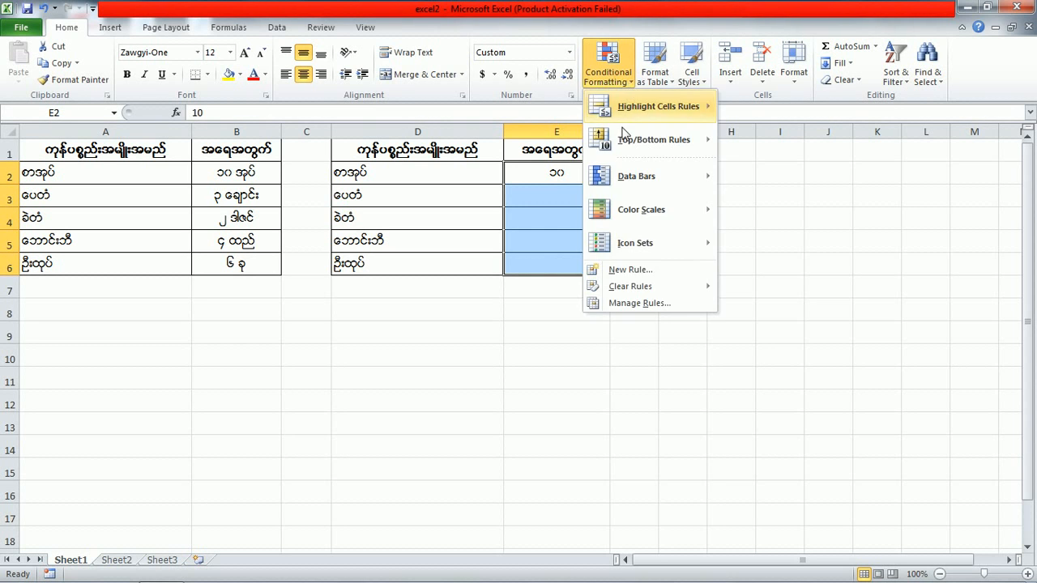
left_click(625, 307)
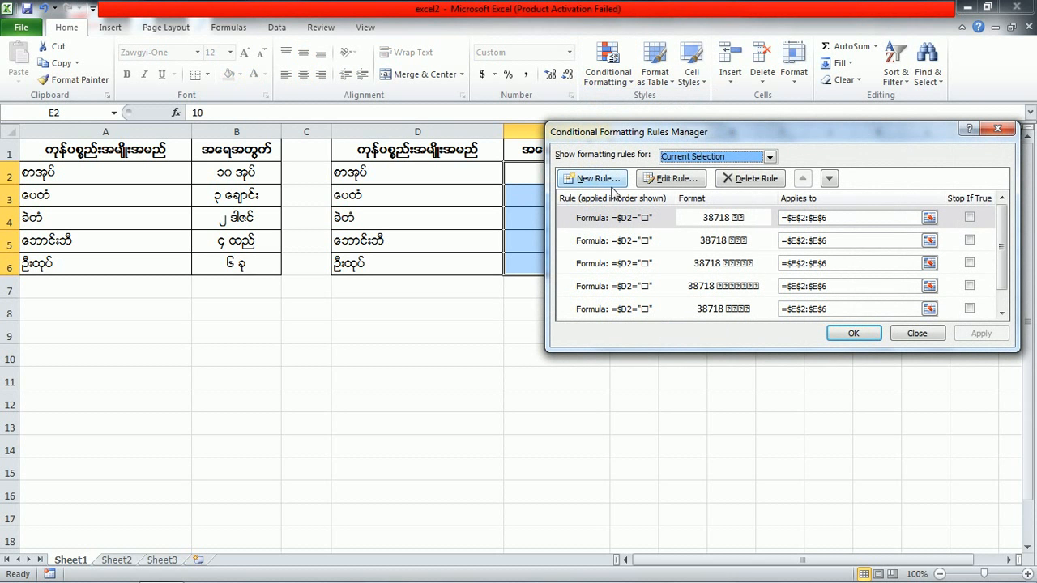
left_click(618, 311)
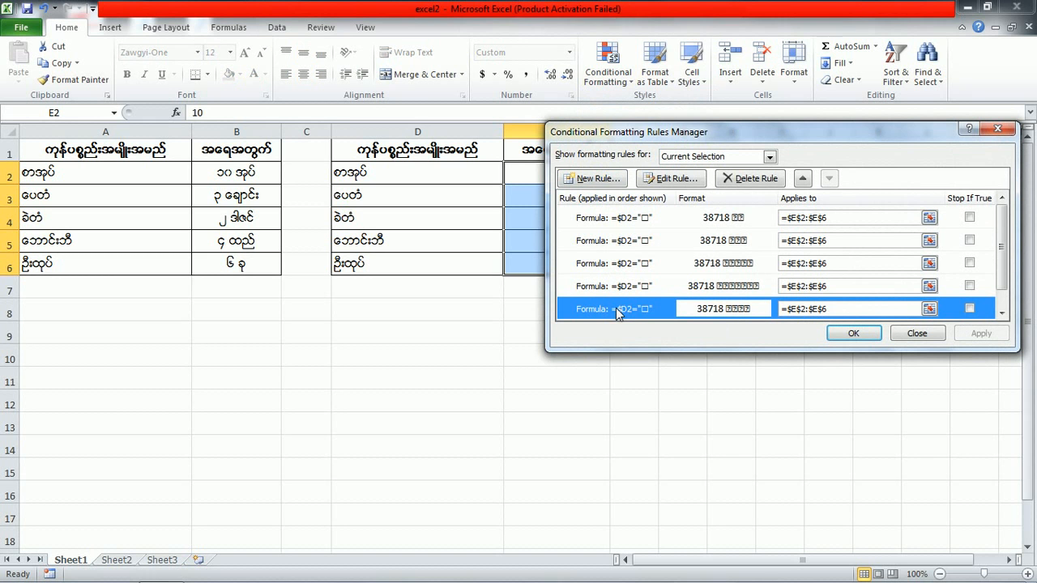
left_click(679, 180)
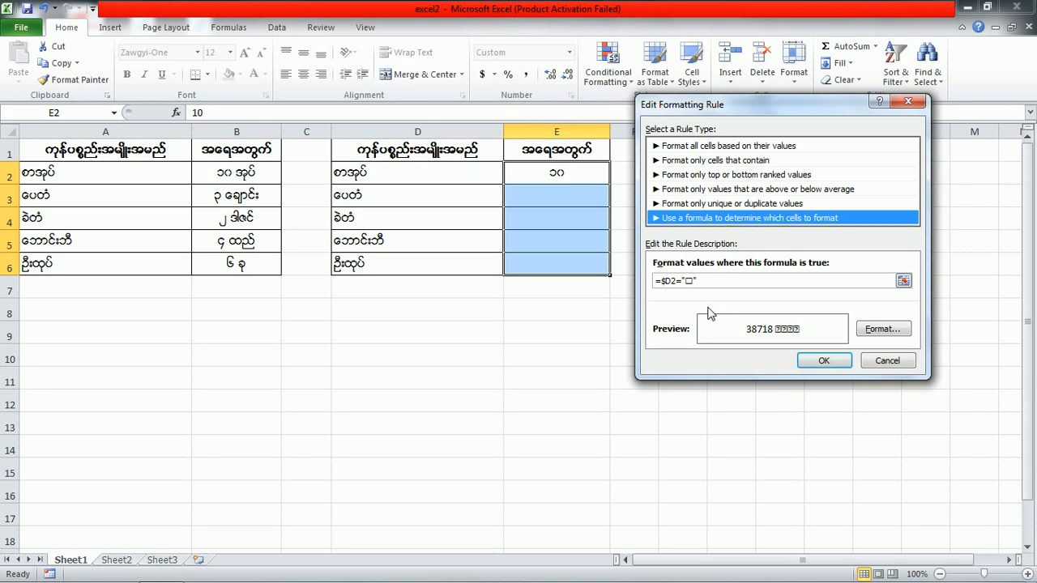
left_click(879, 329)
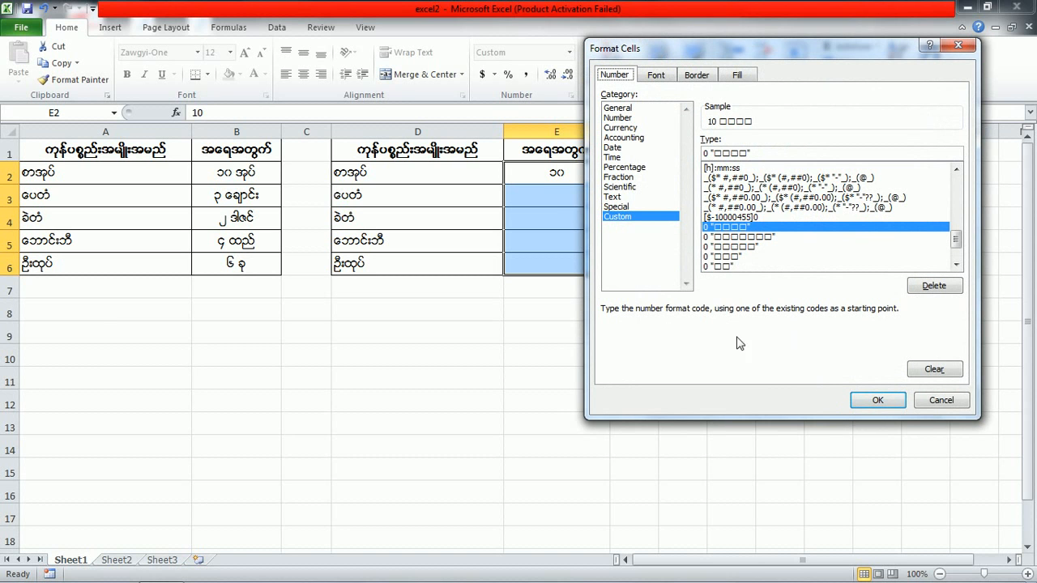
left_click(875, 402)
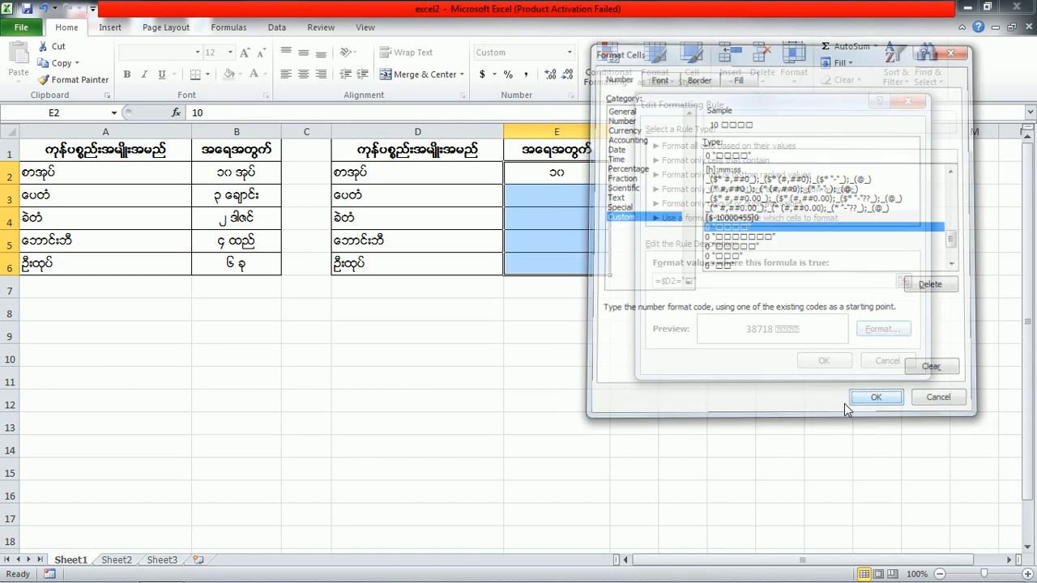
left_click(681, 218)
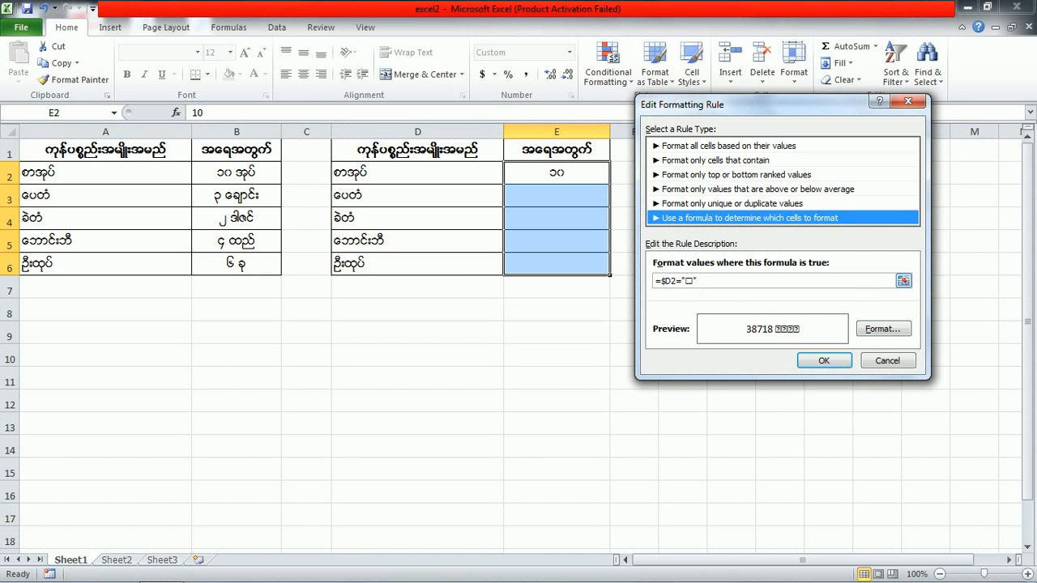
Step: Correct the rule's formula so it tests $D2 against the letter စ, and apply the rules to E2:E6
left_click(694, 281)
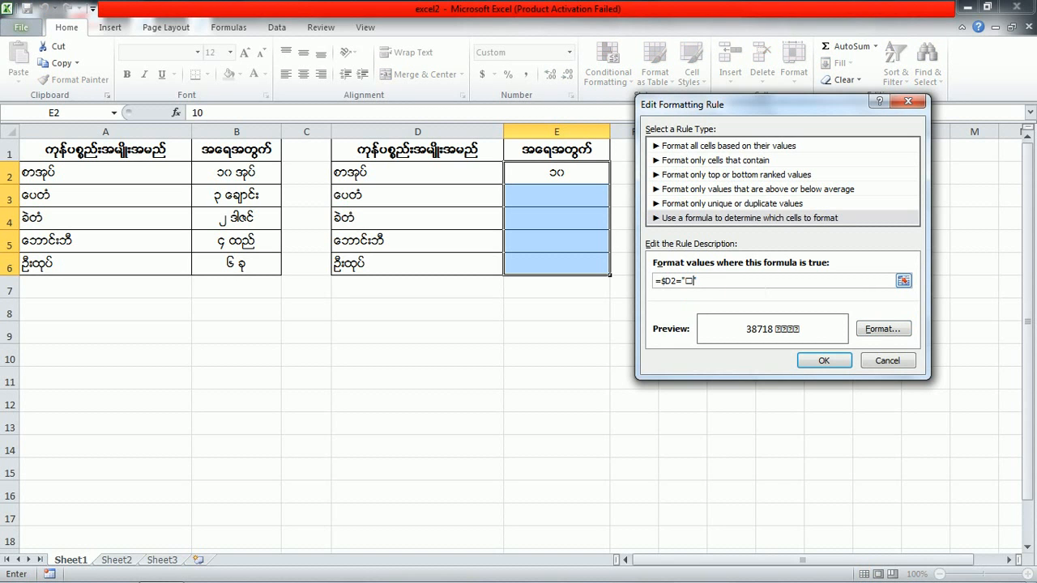
key("BackSpace")
key("BackSpace")
type("p")
key("BackSpace")
type("စ")
left_click(830, 360)
left_click(847, 335)
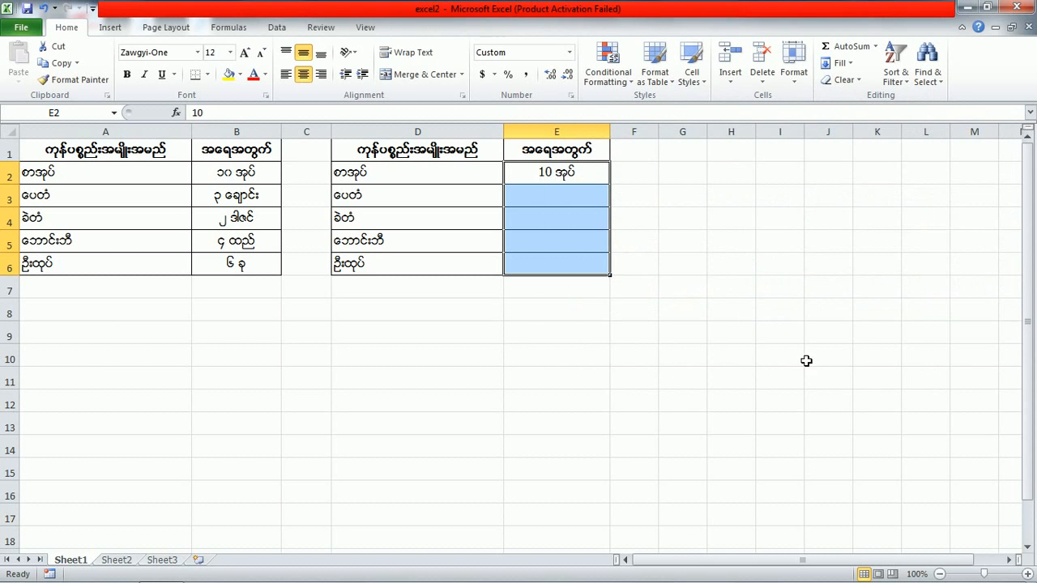
Step: Enter the quantities ၃, ၂, ၄ and ၆ in cells E3 to E6
left_click(572, 204)
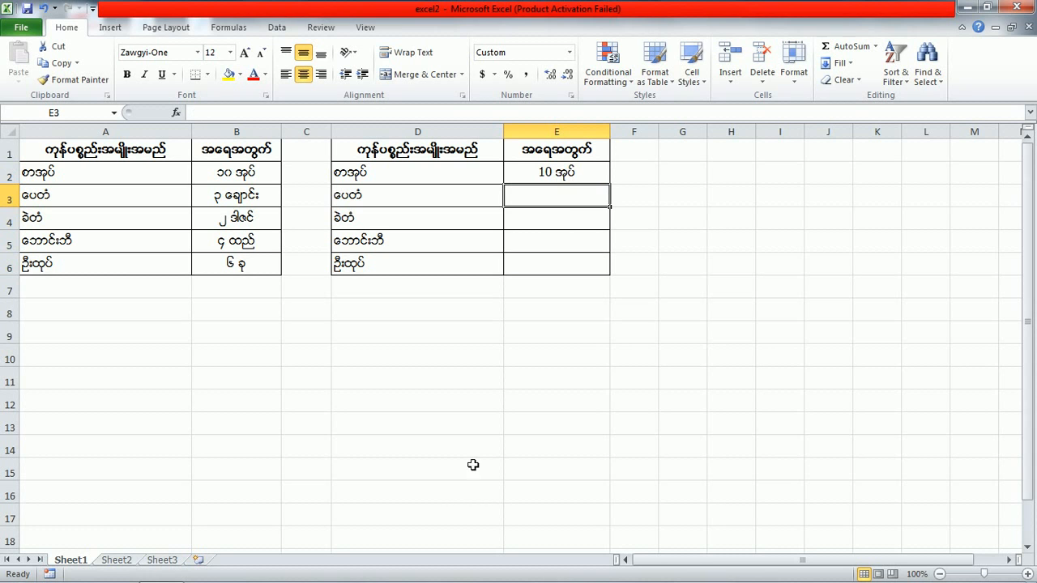
type("၃")
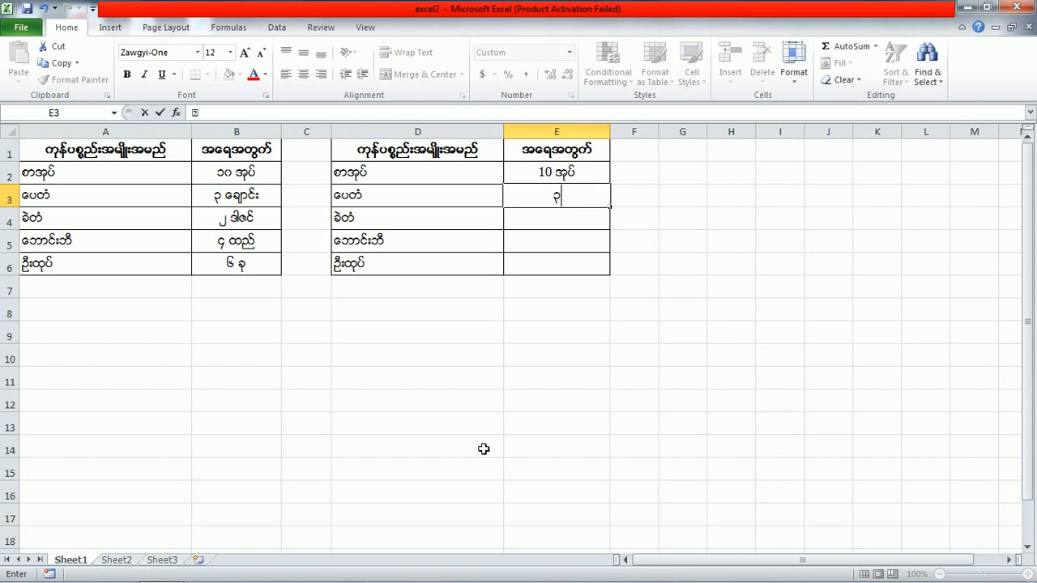
key("Return")
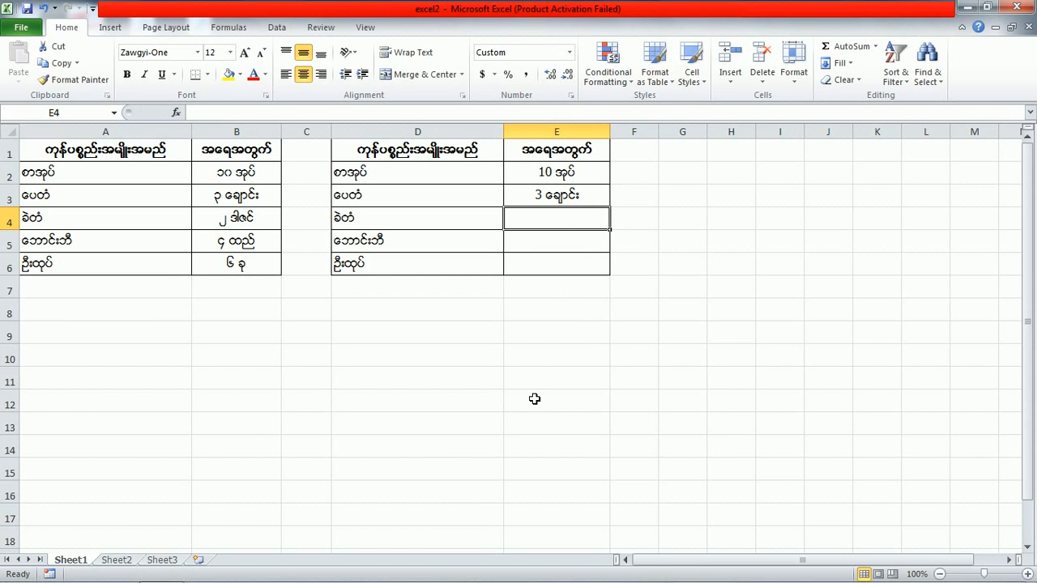
type("၂")
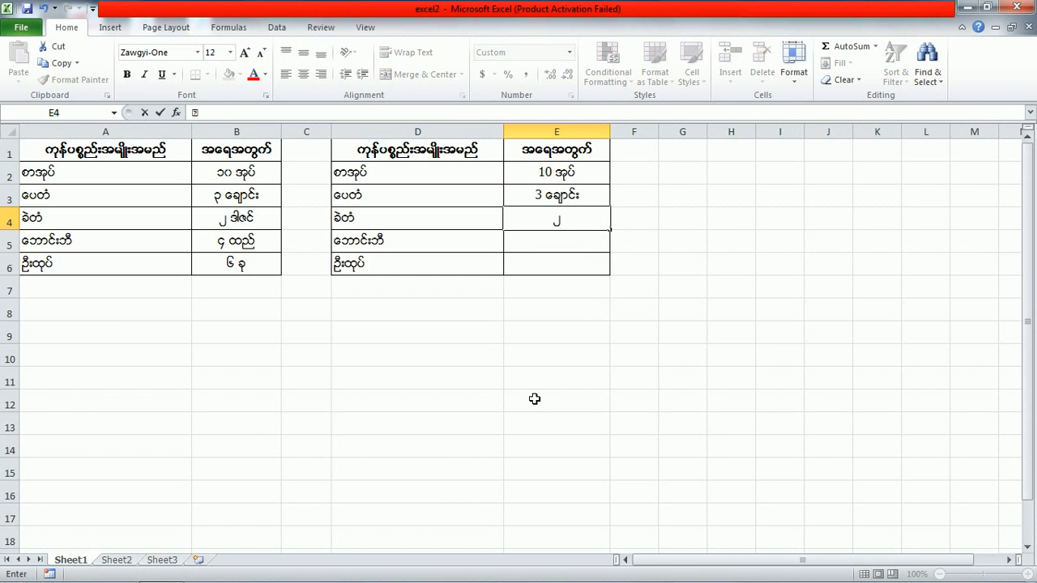
key("Return")
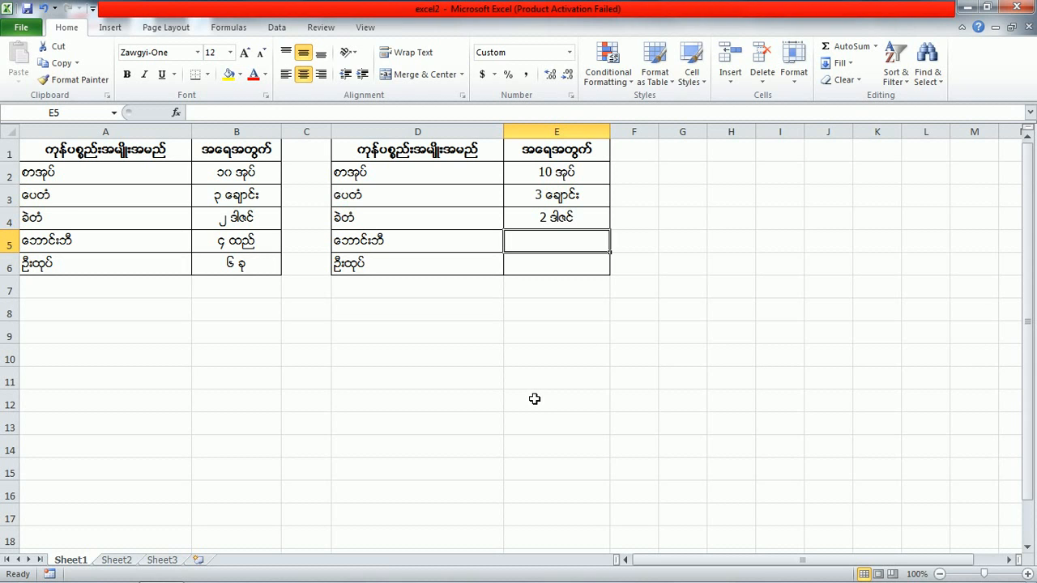
type("၄")
key("Return")
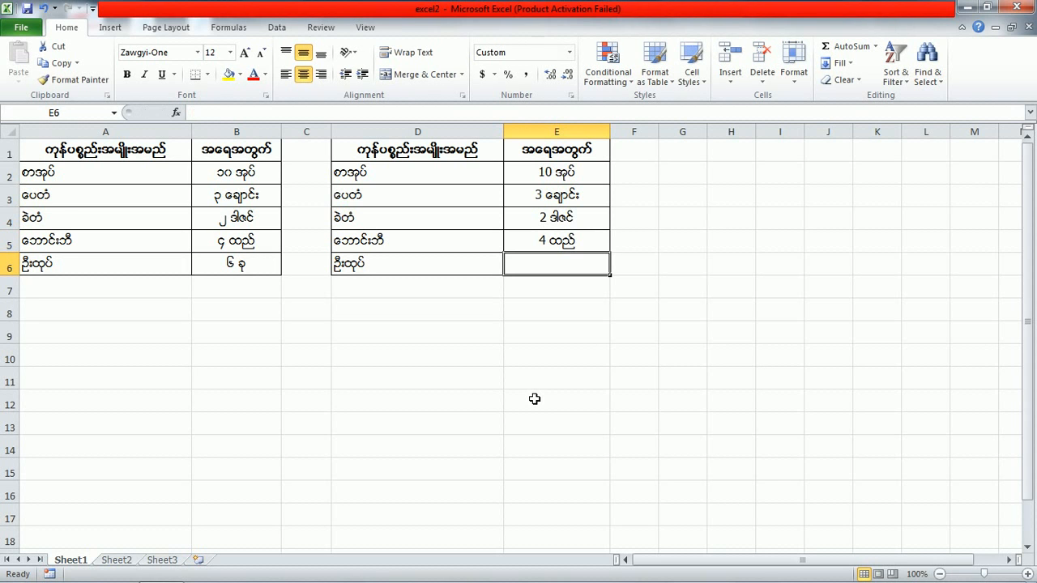
type("၆")
key("Return")
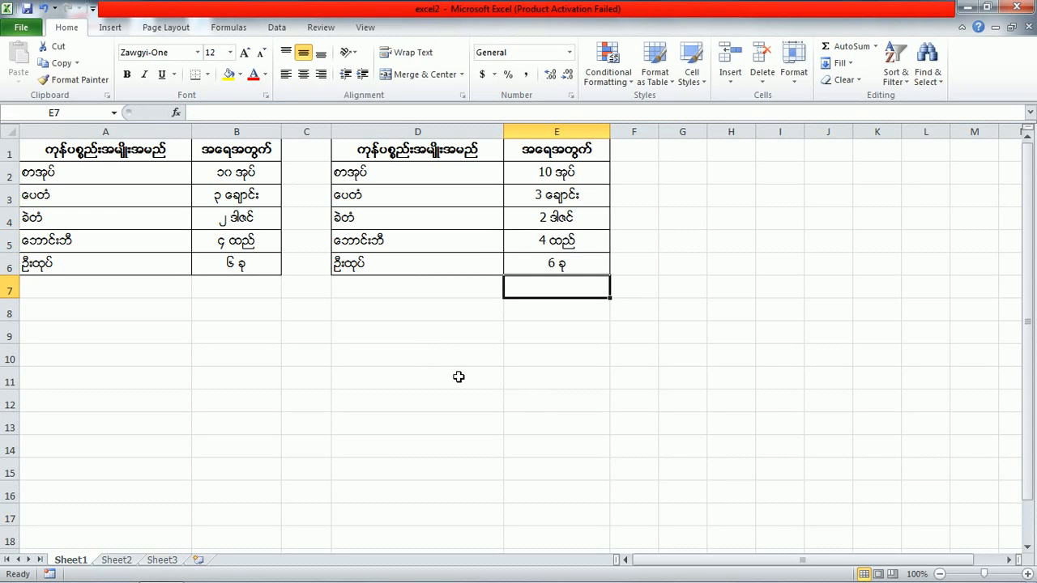
Step: Test D6 with the one-letter abbreviations for စာအုပ်, ပေတံ and ခဲတံ in turn, and return it to the one for ဦးထုပ်
left_click(397, 272)
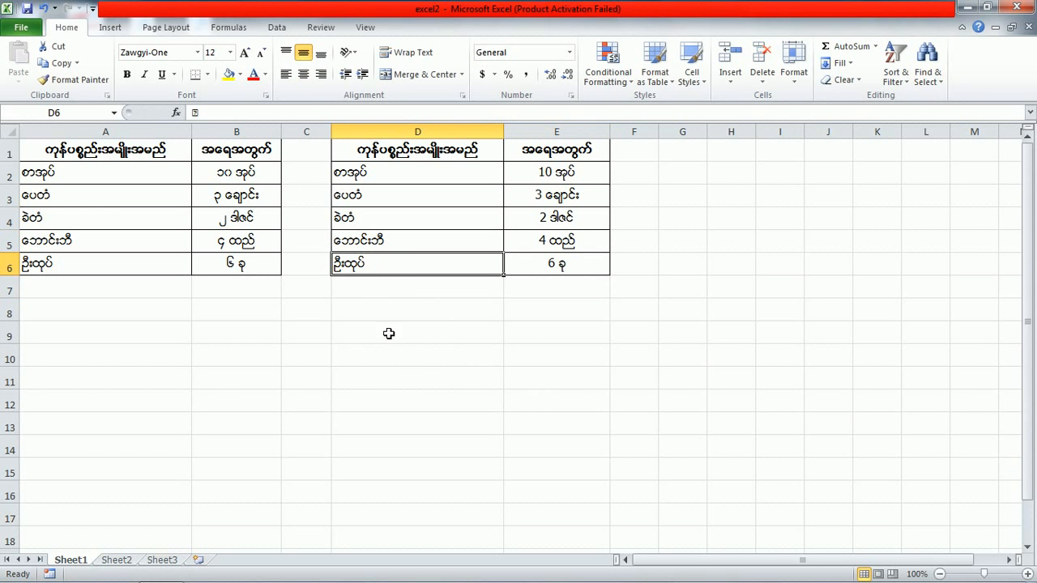
type("စာအုပ်")
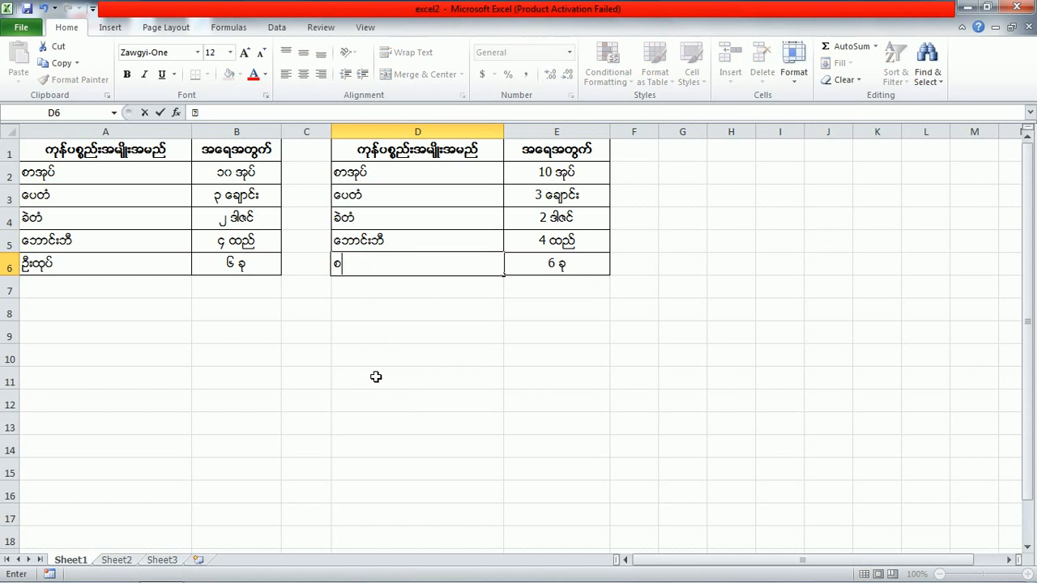
key("Return")
key("Up")
type("ေပတံ")
key("Return")
key("Up")
type("ခဲတံ")
key("Return")
key("Up")
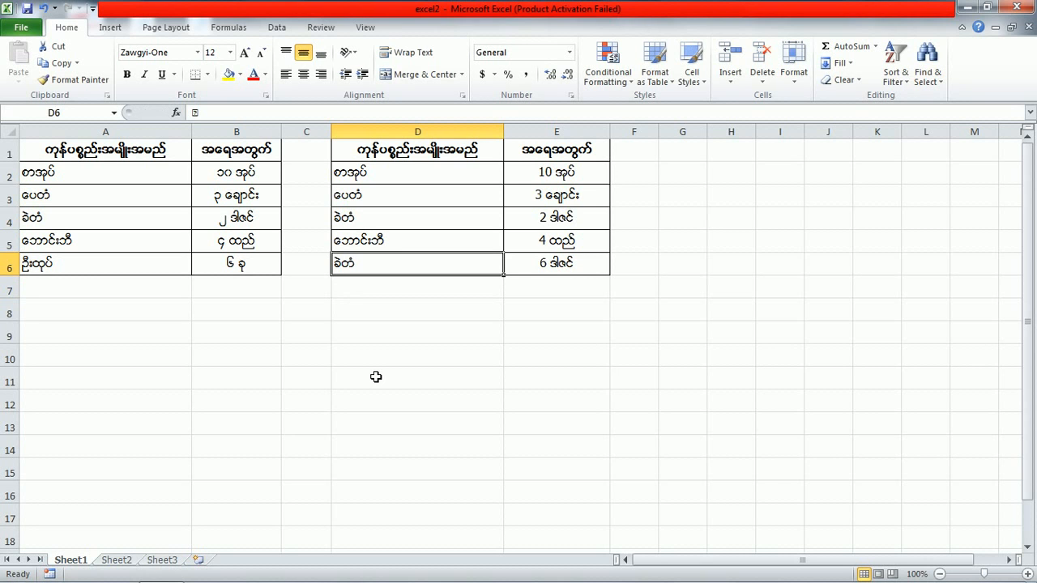
type("ဦးထုပ်")
key("Return")
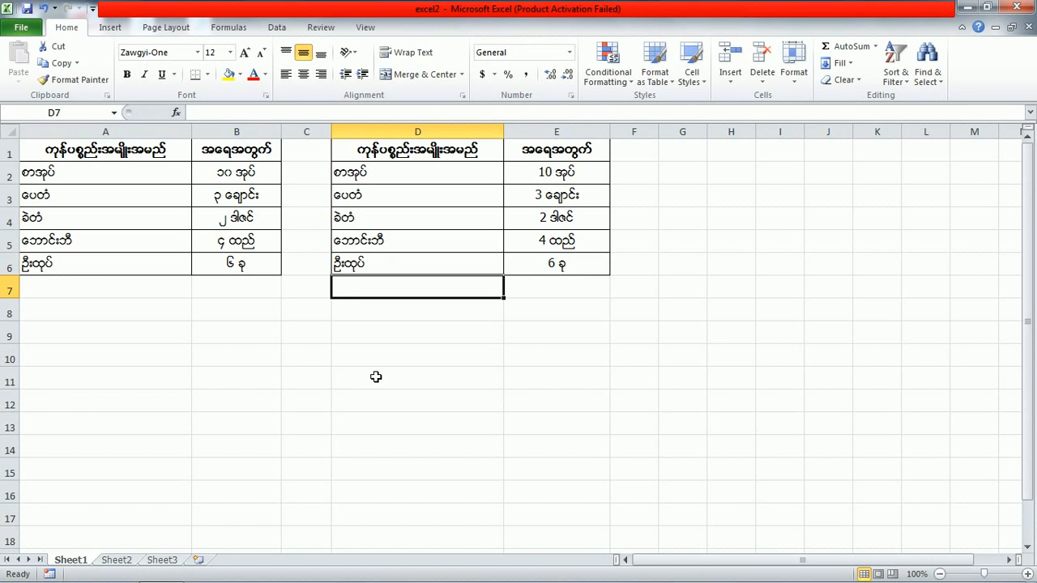